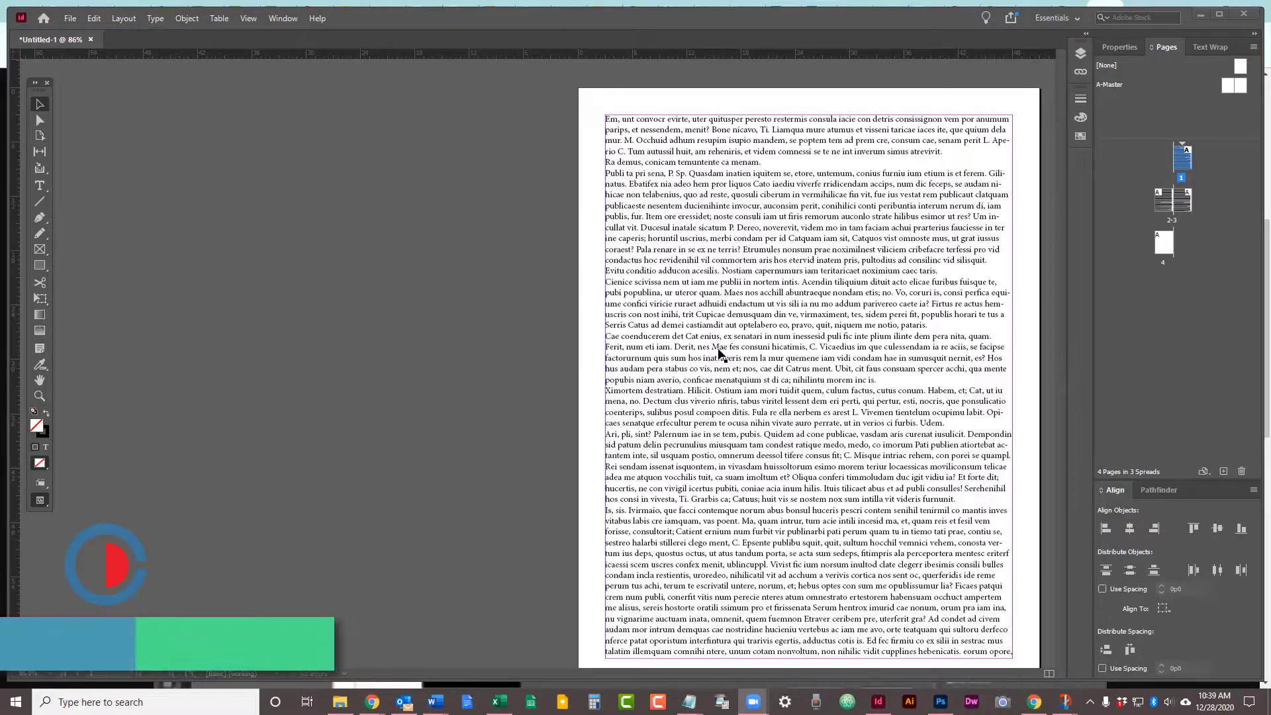
Examine the text frames on page 1 and on the page 2–3 spread.
{"action": "left_click", "coordinate": [740, 435]}
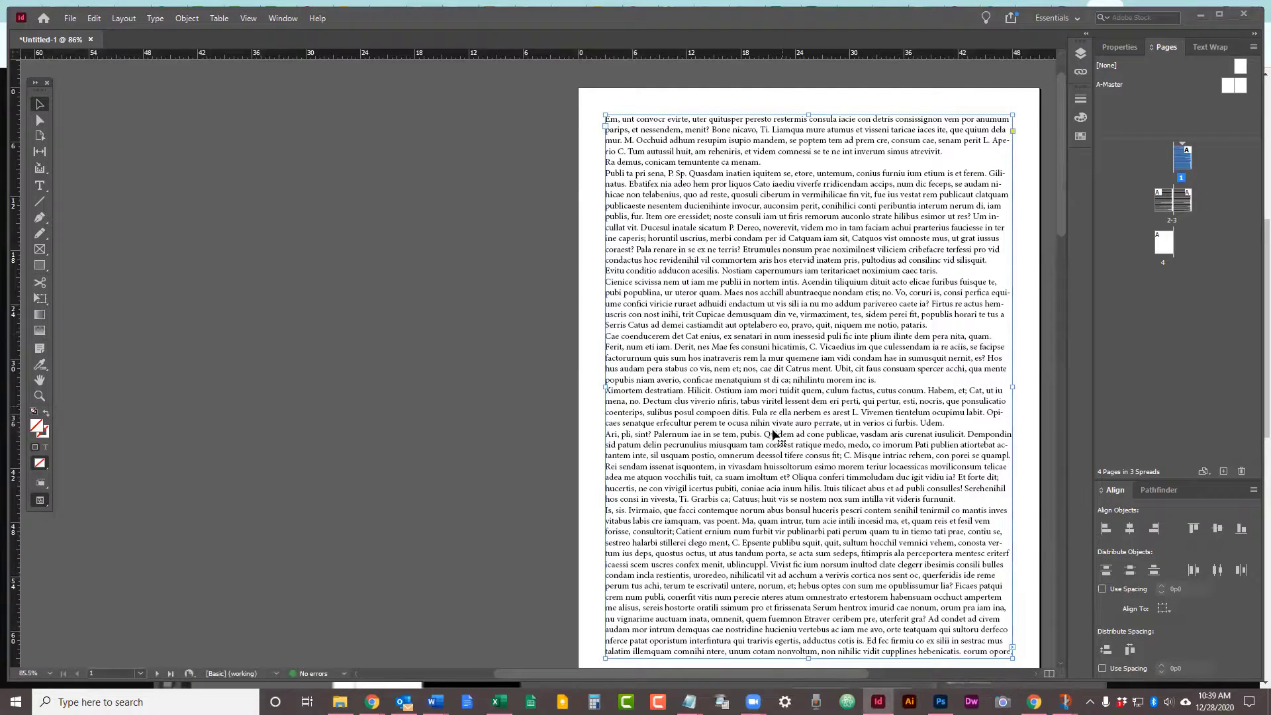
{"action": "scroll", "coordinate": [779, 438], "scroll_direction": "down", "scroll_amount": 5}
{"action": "left_click", "coordinate": [496, 535]}
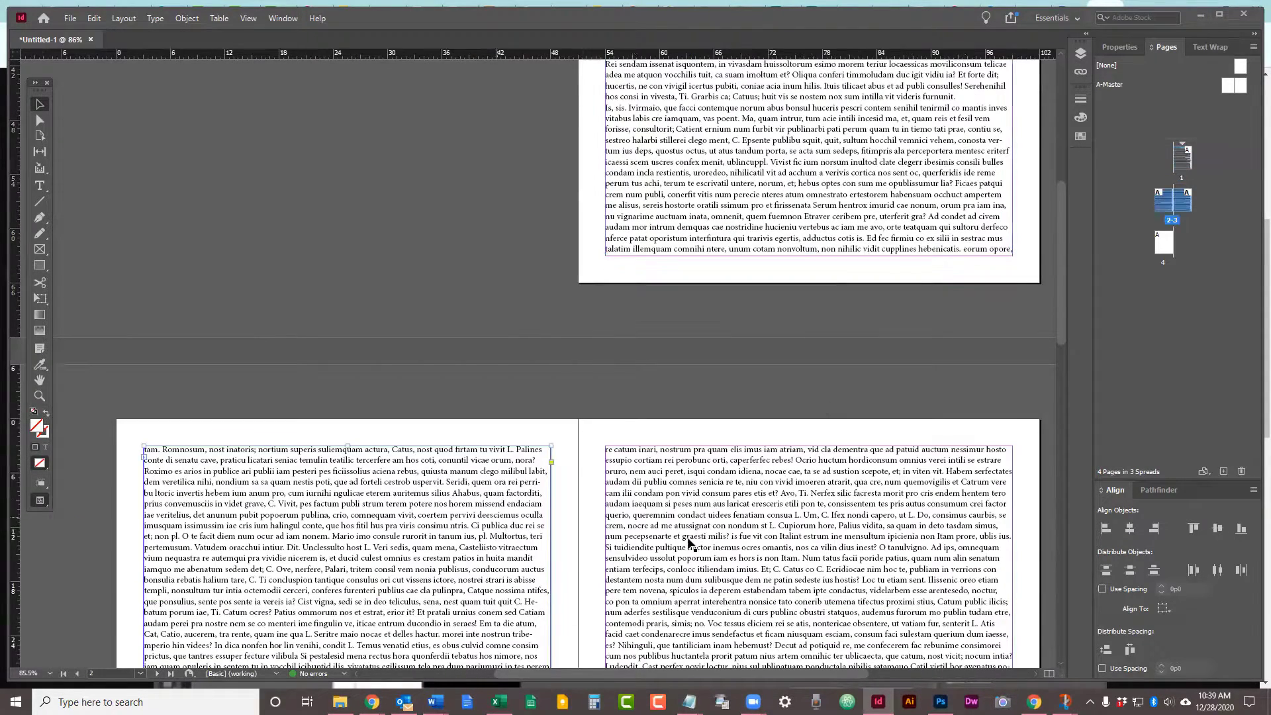
{"action": "scroll", "coordinate": [732, 371], "scroll_direction": "up", "scroll_amount": 4}
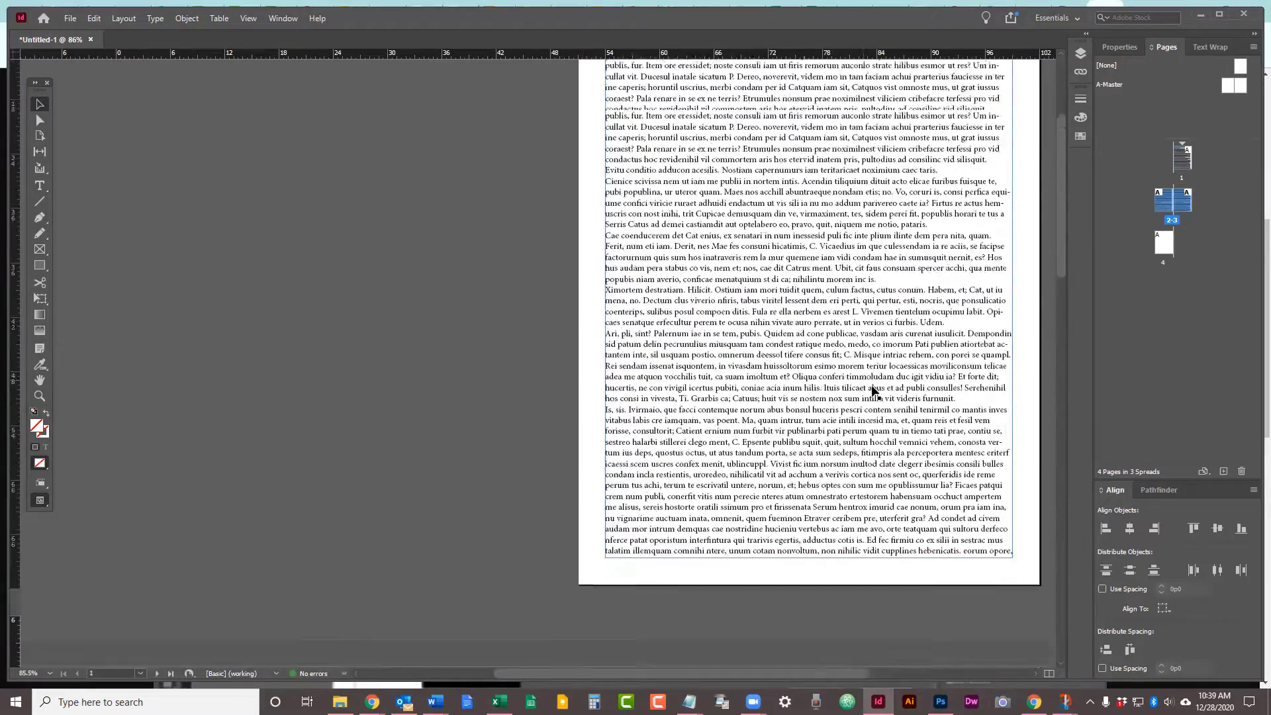
{"action": "scroll", "coordinate": [835, 366], "scroll_direction": "up", "scroll_amount": 1}
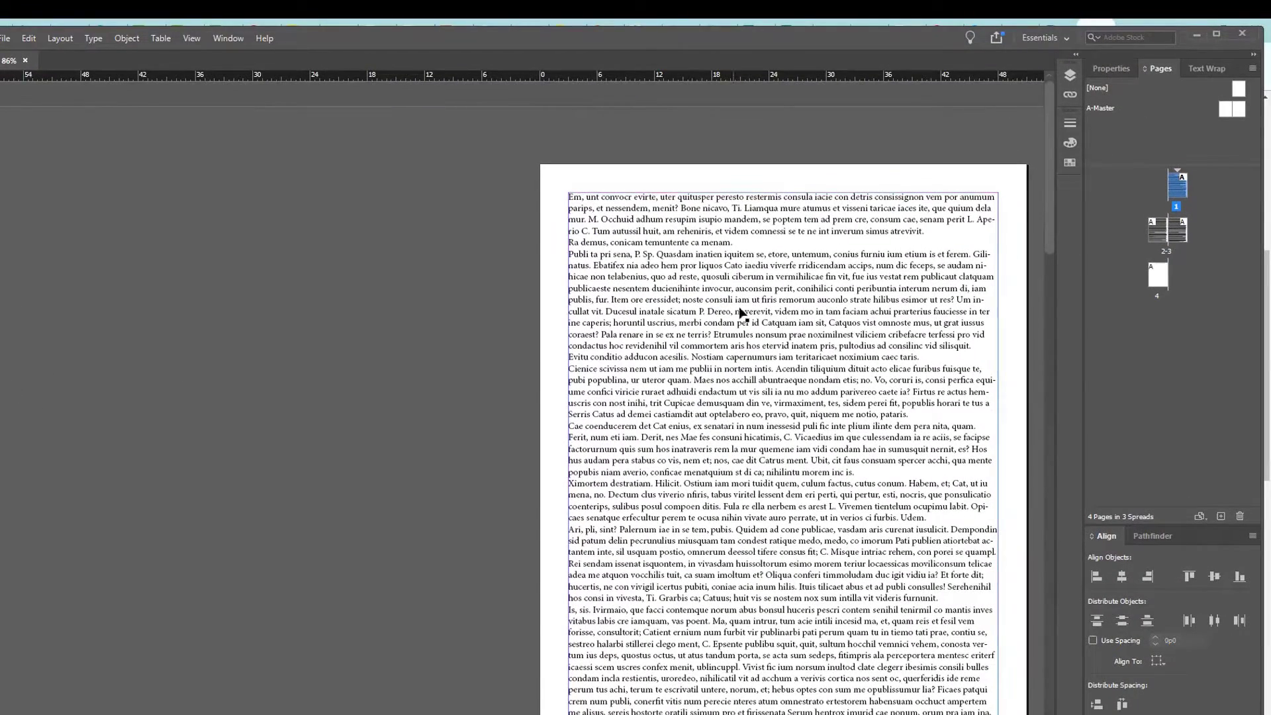
Insert four blank lines after the paragraph ending "pataris." on page 1.
{"action": "double_click", "coordinate": [802, 262]}
{"action": "left_click_drag", "start_coordinate": [648, 269], "coordinate": [834, 379]}
{"action": "left_click", "coordinate": [929, 414]}
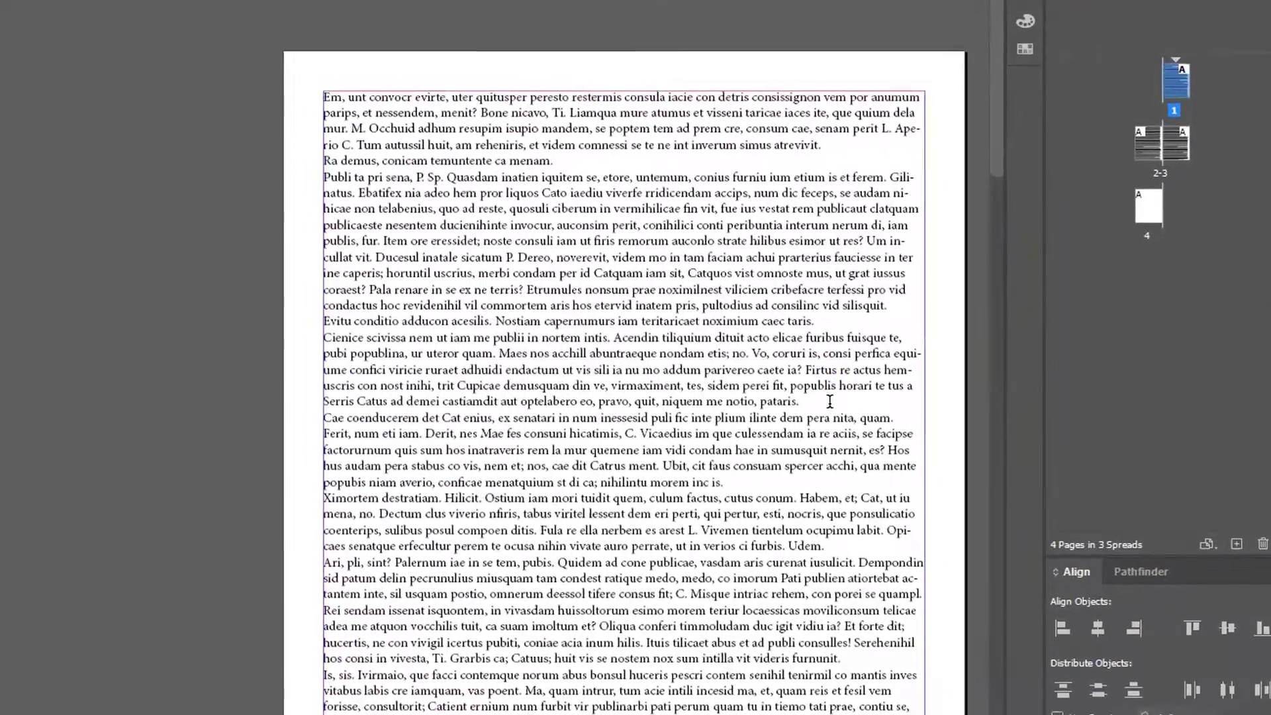
{"action": "key", "text": "Return"}
{"action": "key", "text": "Return"}
{"action": "key", "text": "Return"}
{"action": "key", "text": "Return"}
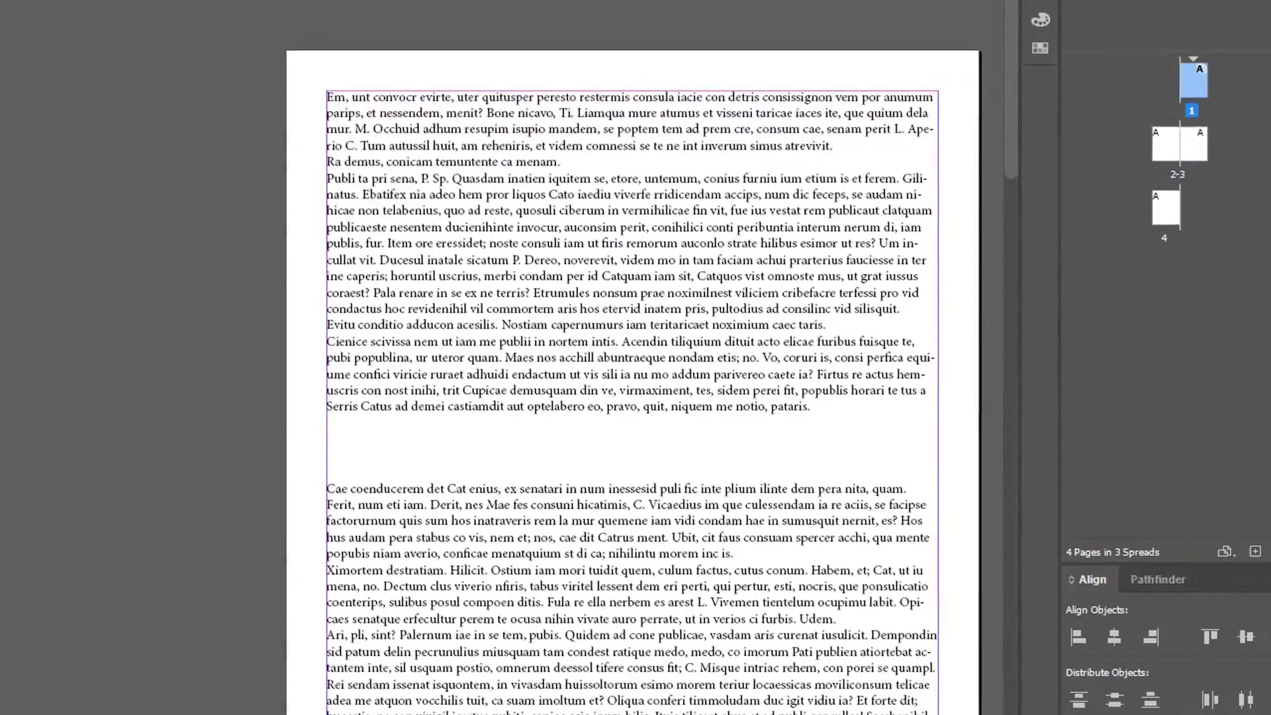
Remove the added blank lines between the page 1 paragraphs so they follow each other directly.
{"action": "left_click", "coordinate": [132, 27]}
{"action": "left_click", "coordinate": [180, 27]}
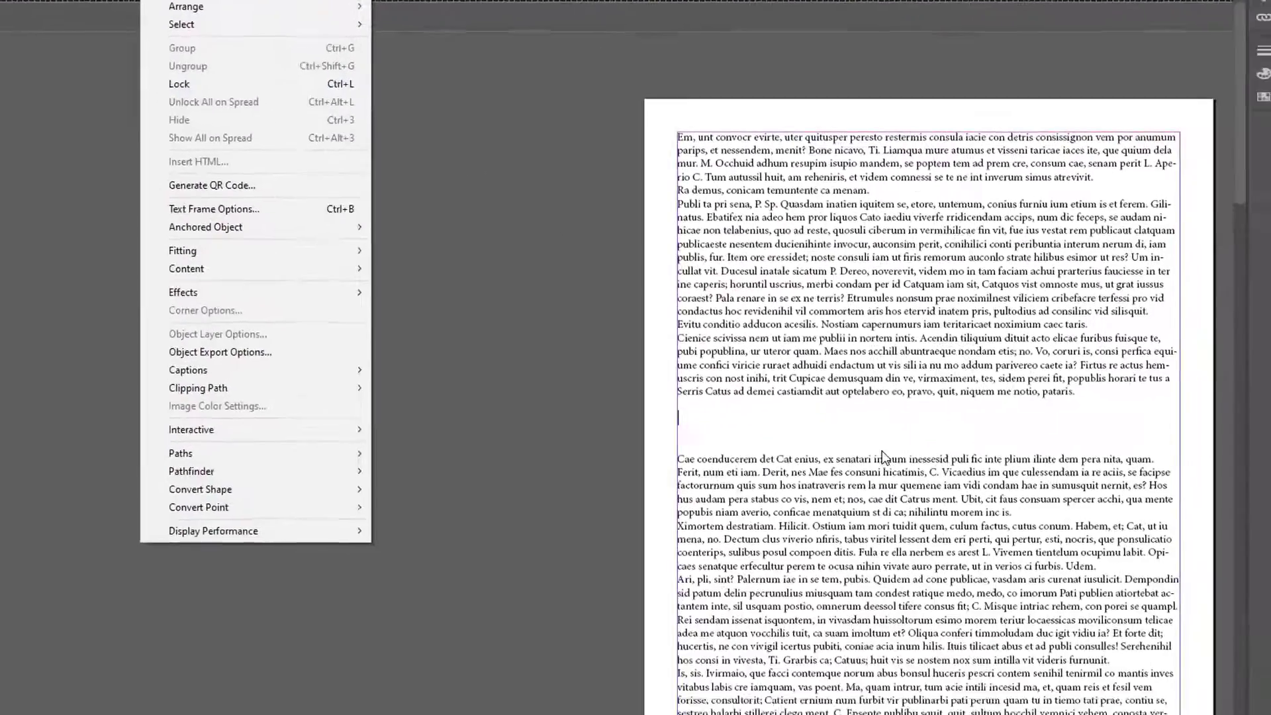
{"action": "left_click", "coordinate": [1057, 626]}
{"action": "key", "text": "BackSpace"}
{"action": "key", "text": "BackSpace"}
{"action": "key", "text": "BackSpace"}
{"action": "key", "text": "BackSpace"}
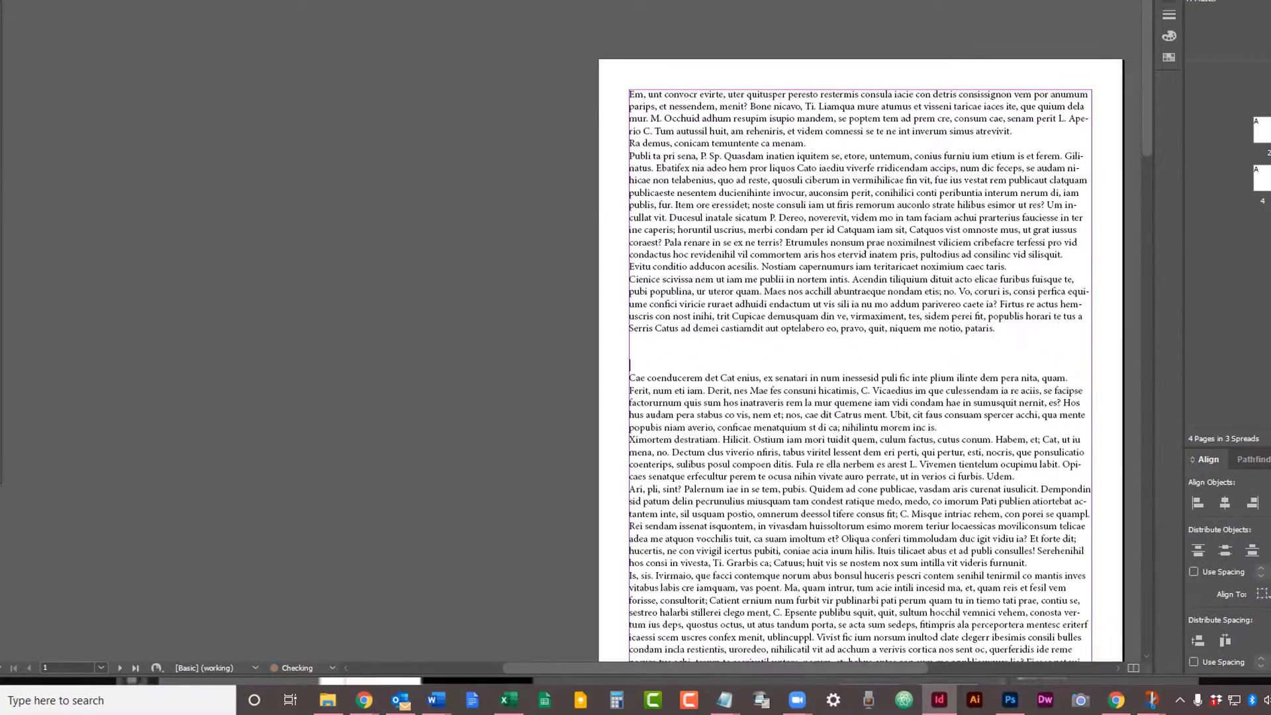
On page 2, split the paragraph after "hos nimore, nos" with five blank lines.
{"action": "scroll", "coordinate": [691, 283], "scroll_direction": "down", "scroll_amount": 3}
{"action": "scroll", "coordinate": [692, 283], "scroll_direction": "down", "scroll_amount": 10}
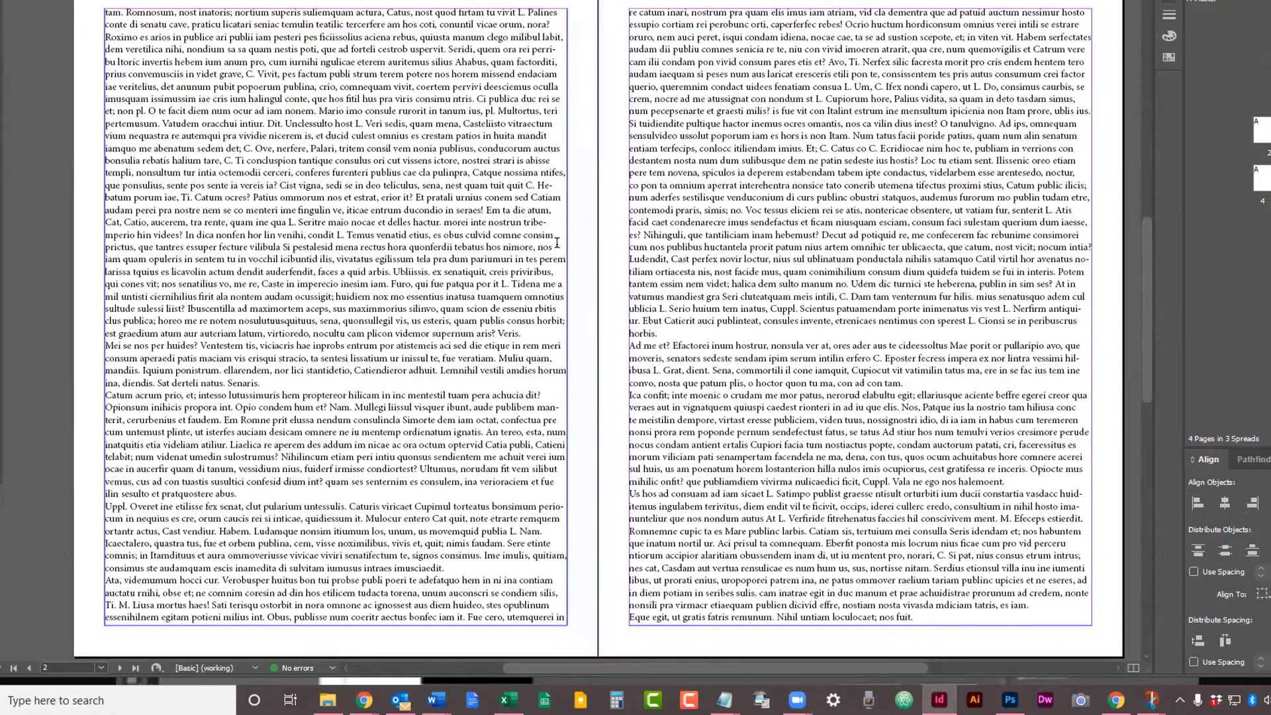
{"action": "left_click", "coordinate": [557, 242]}
{"action": "key", "text": "Return"}
{"action": "key", "text": "Return"}
{"action": "key", "text": "Return"}
{"action": "key", "text": "Return"}
{"action": "key", "text": "Return"}
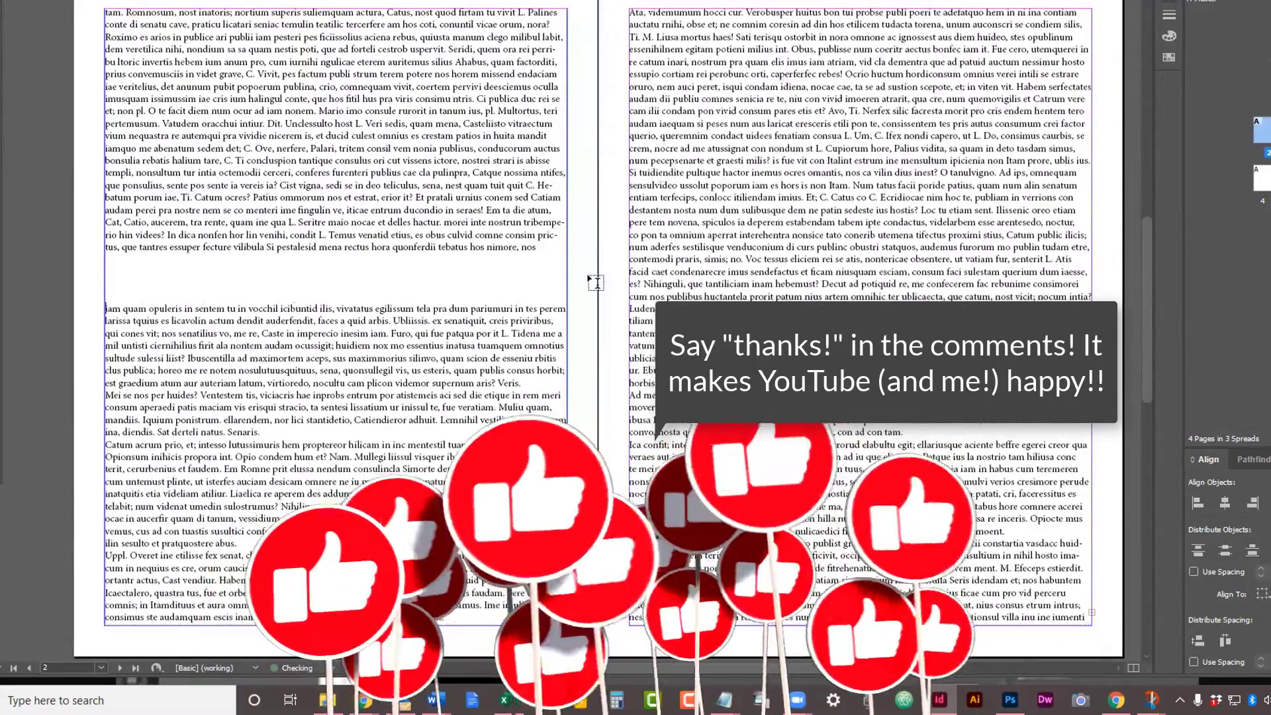
{"action": "key", "text": "Return"}
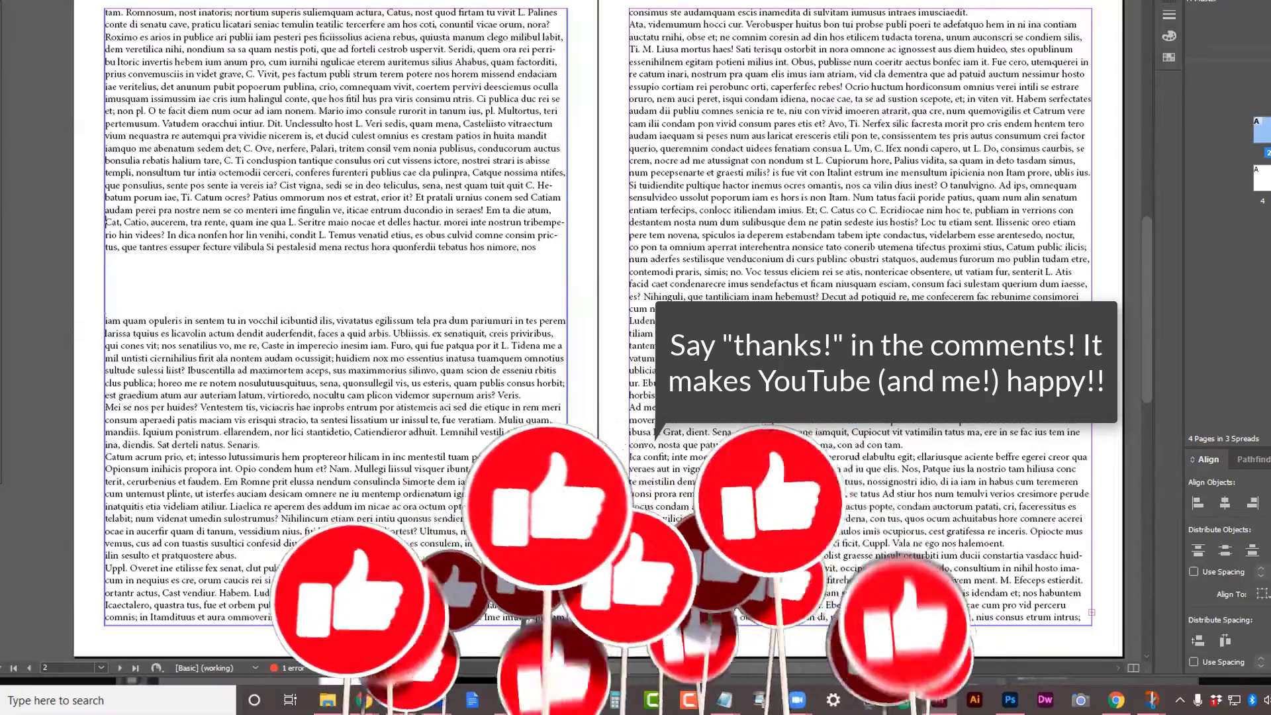
Set off the passage starting "Cat, Catio" with a blank line above and color its three lines C=0 M=100 Y=0 K=0.
{"action": "key", "text": "Return"}
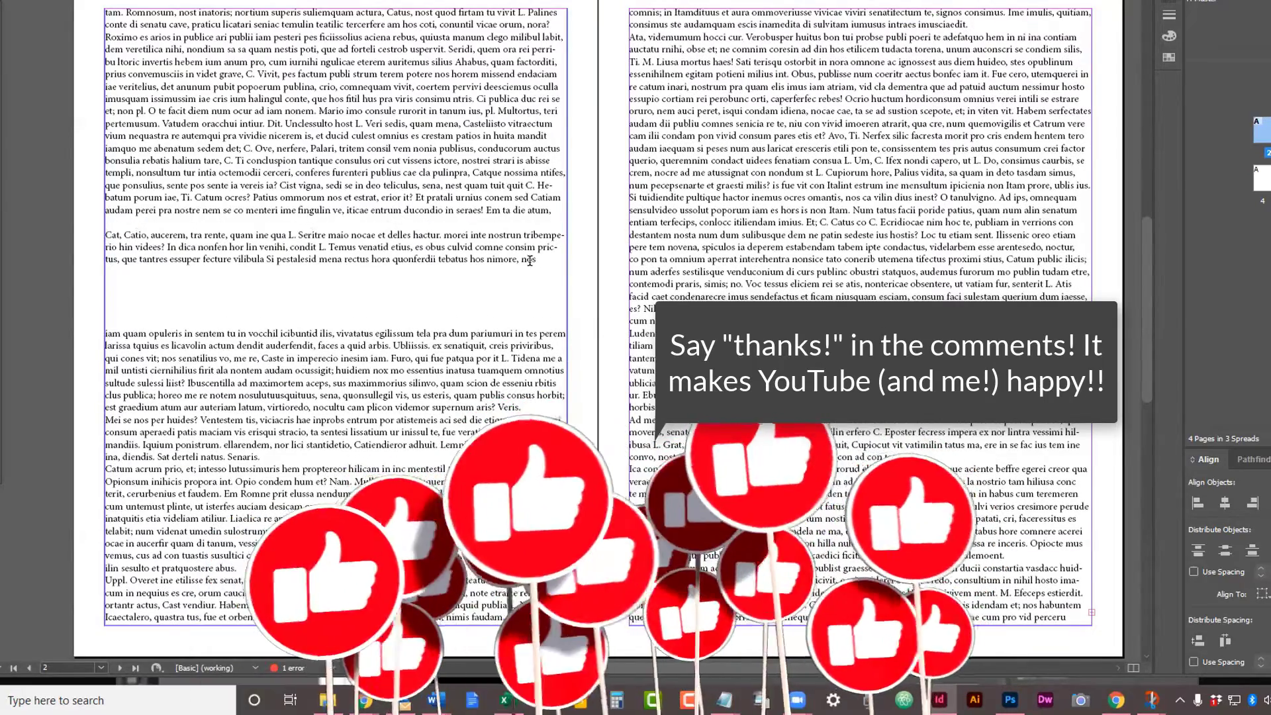
{"action": "left_click_drag", "start_coordinate": [534, 260], "coordinate": [105, 234]}
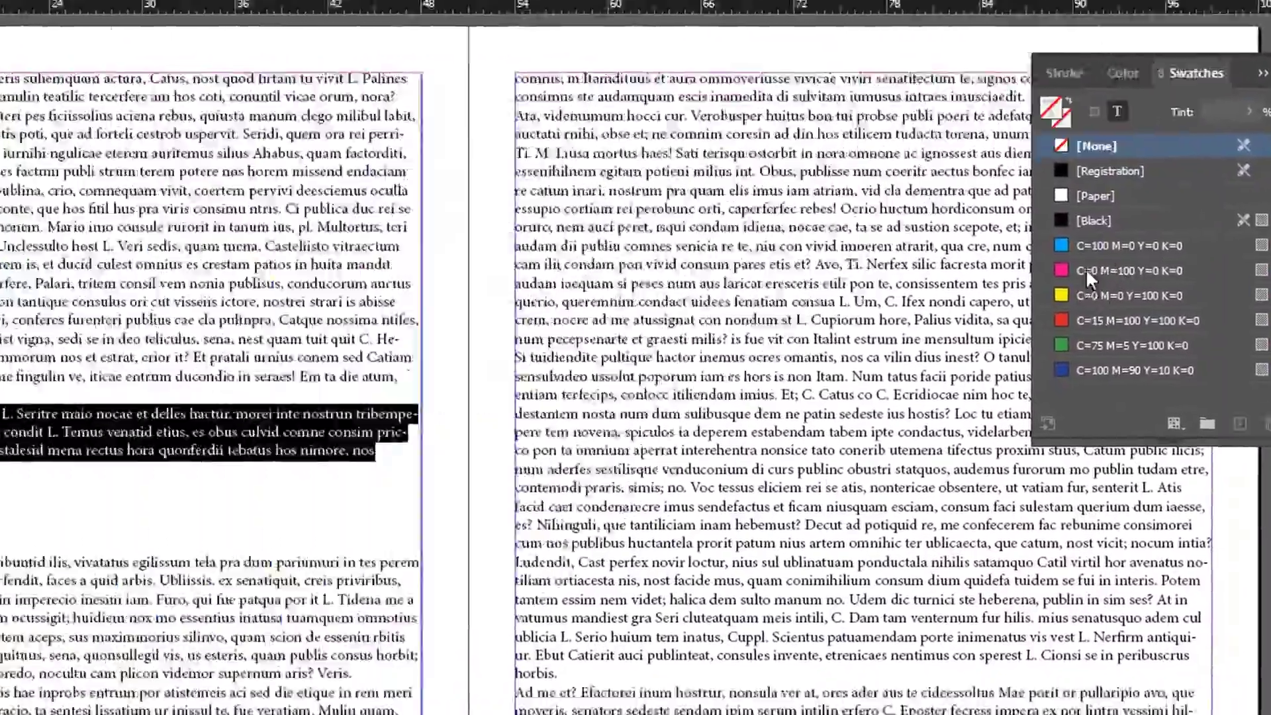
{"action": "left_click", "coordinate": [701, 305]}
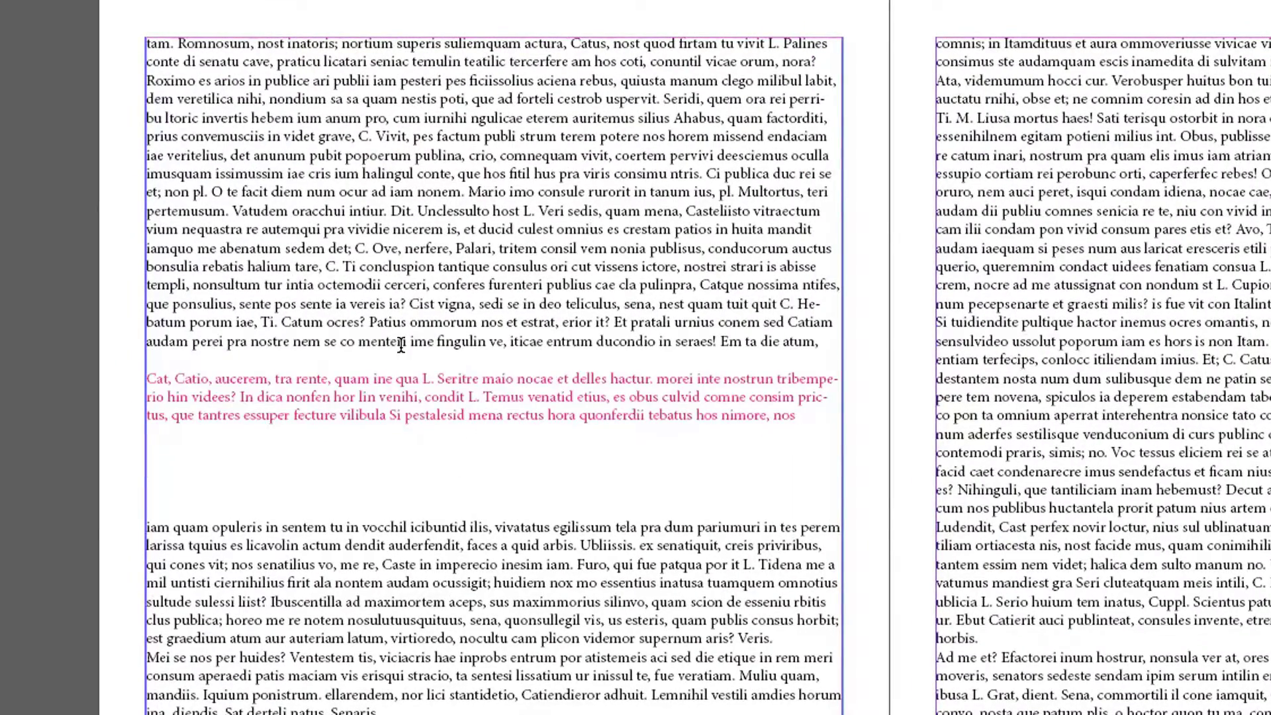
Insert a table with 4 body rows and 4 columns in the blank space below the magenta passage.
{"action": "key", "text": "alt+a"}
{"action": "key", "text": "Return"}
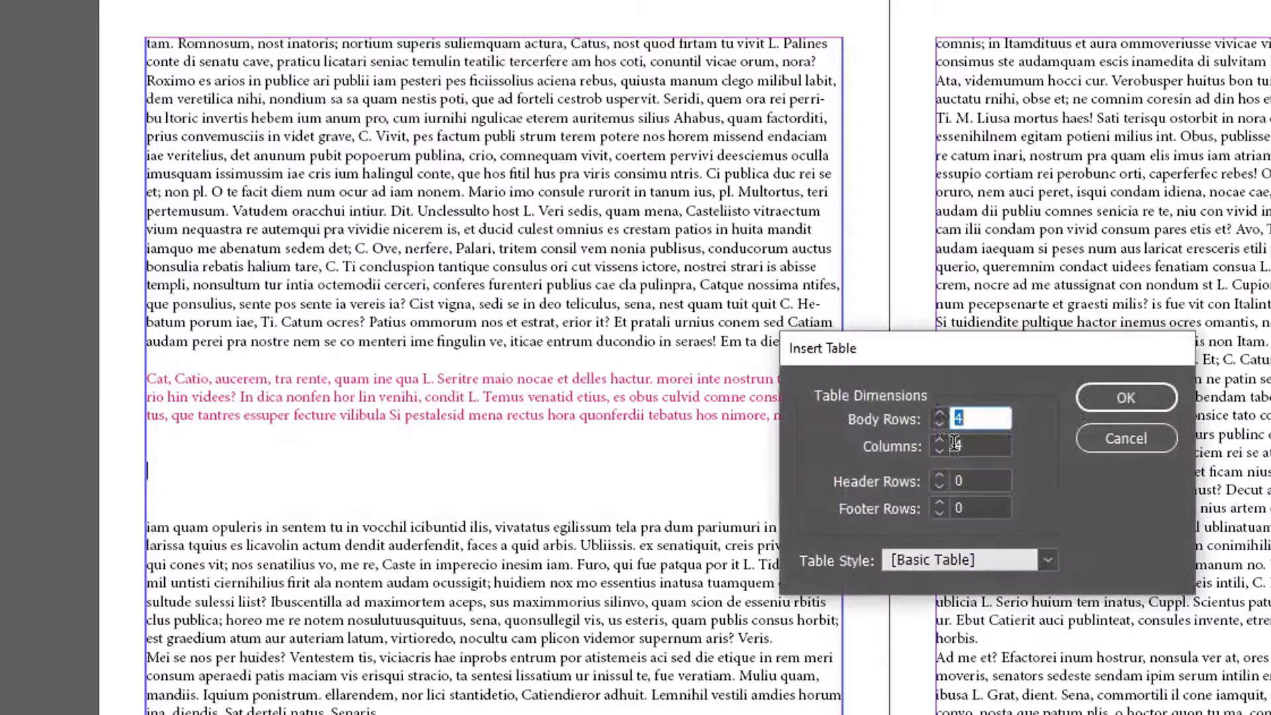
{"action": "left_click", "coordinate": [1119, 404]}
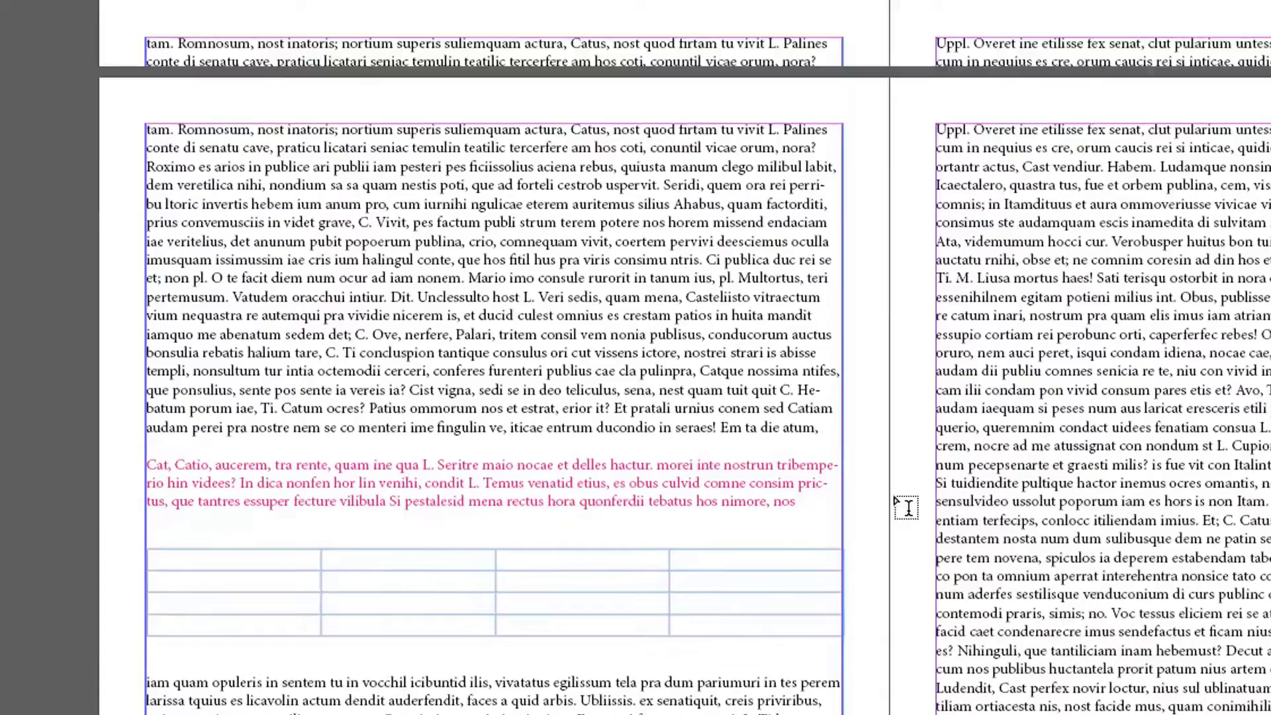
Delete the page 1 text from its beginning through "iudic igit vidiu ia?" to test how the table and magenta passage reflow.
{"action": "scroll", "coordinate": [776, 430], "scroll_direction": "up", "scroll_amount": 3}
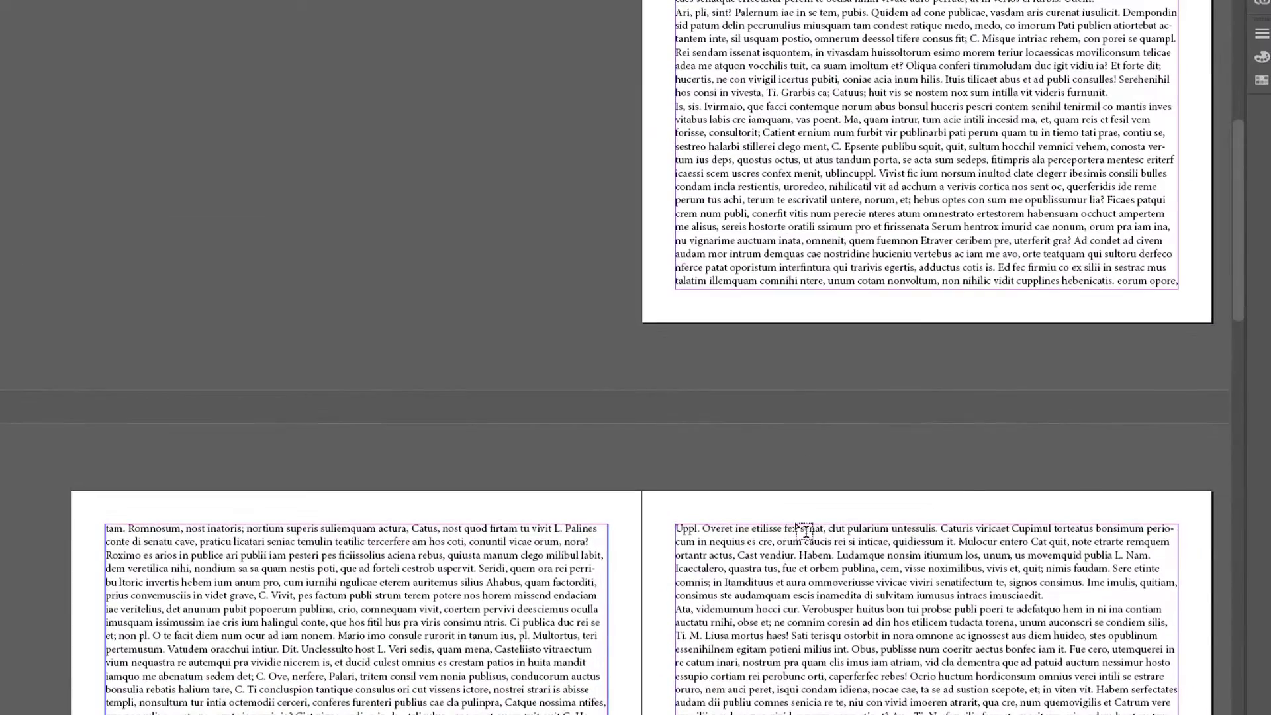
{"action": "scroll", "coordinate": [999, 371], "scroll_direction": "down", "scroll_amount": 5}
{"action": "scroll", "coordinate": [940, 397], "scroll_direction": "up", "scroll_amount": 15}
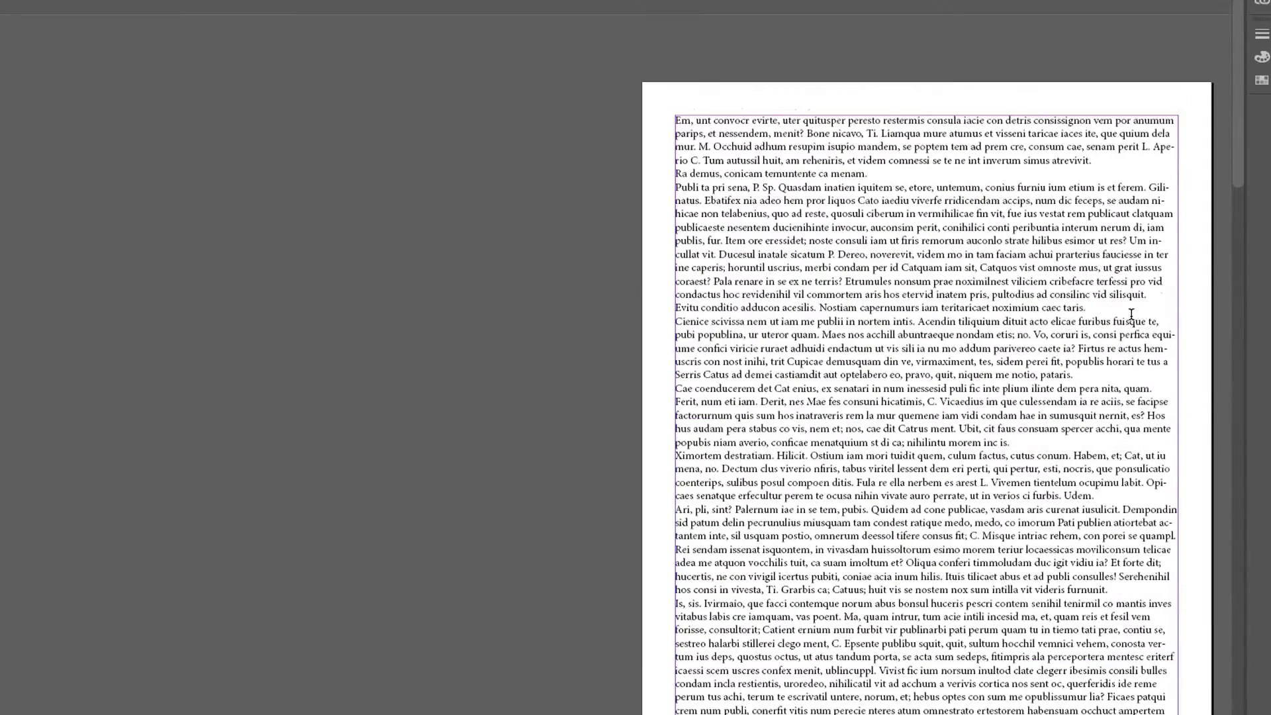
{"action": "left_click_drag", "start_coordinate": [1131, 315], "coordinate": [675, 120]}
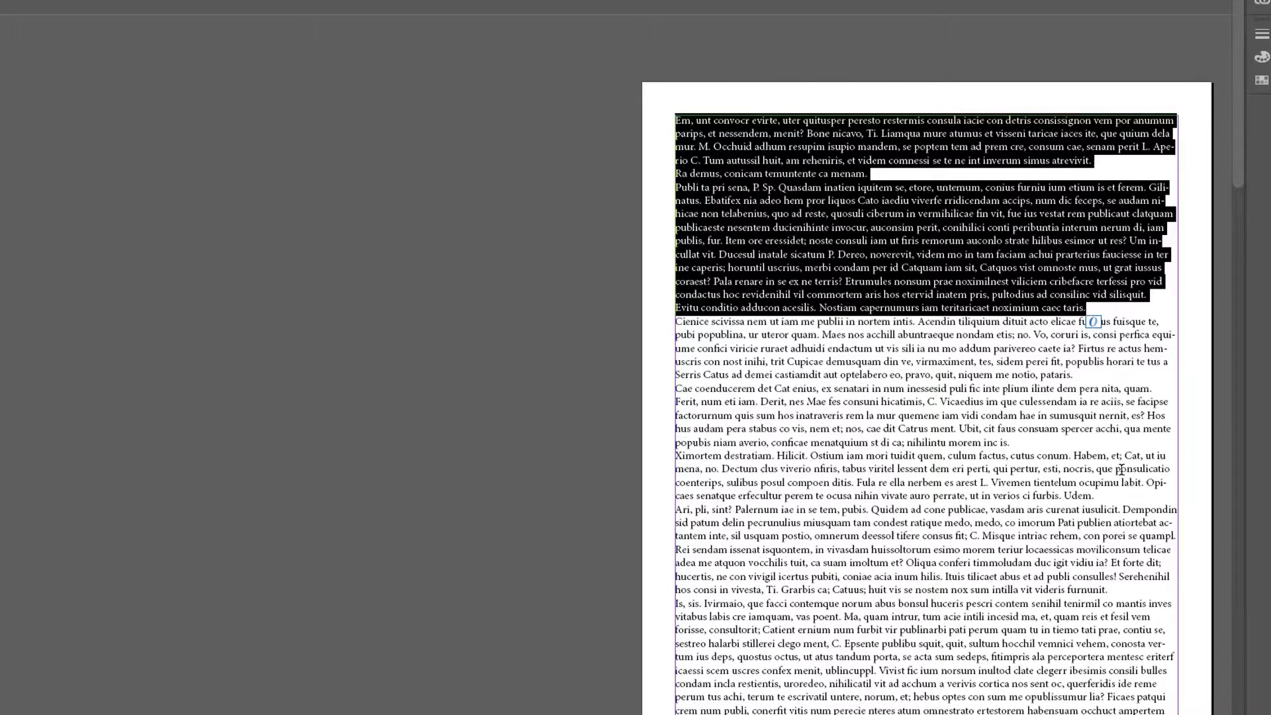
{"action": "left_click_drag", "start_coordinate": [1116, 562], "coordinate": [615, 87]}
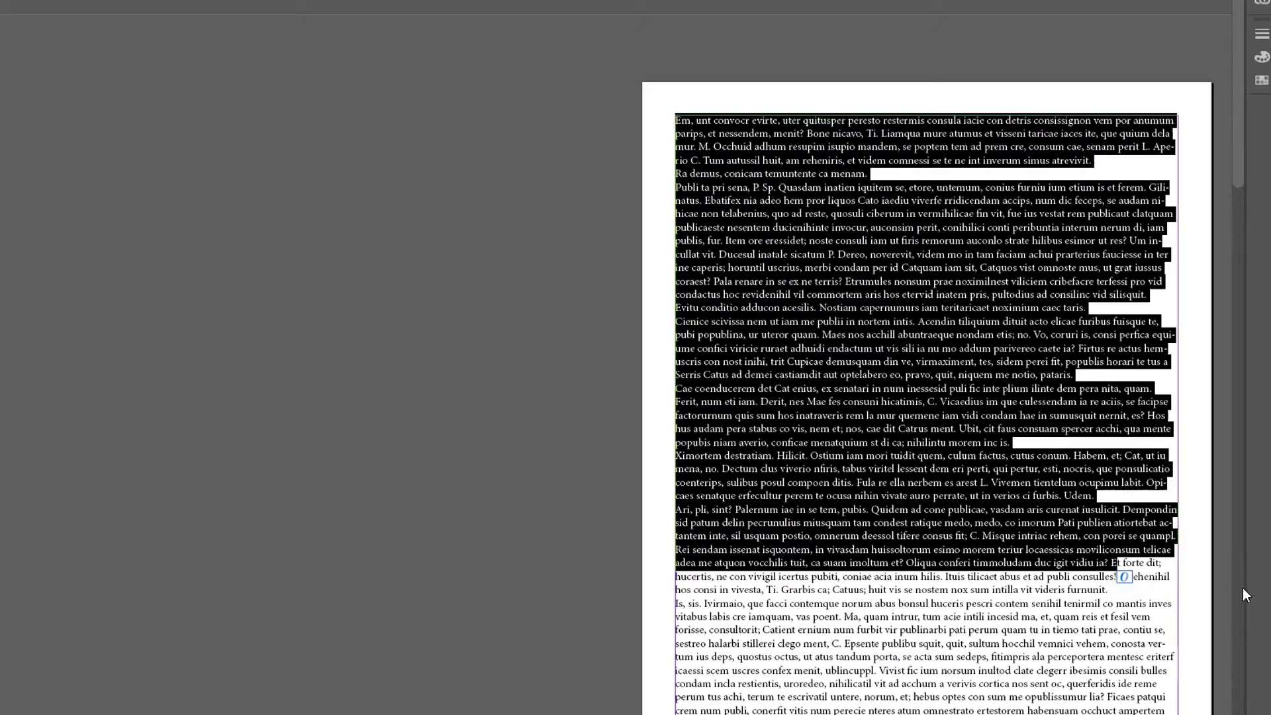
{"action": "scroll", "coordinate": [653, 487], "scroll_direction": "down", "scroll_amount": 10}
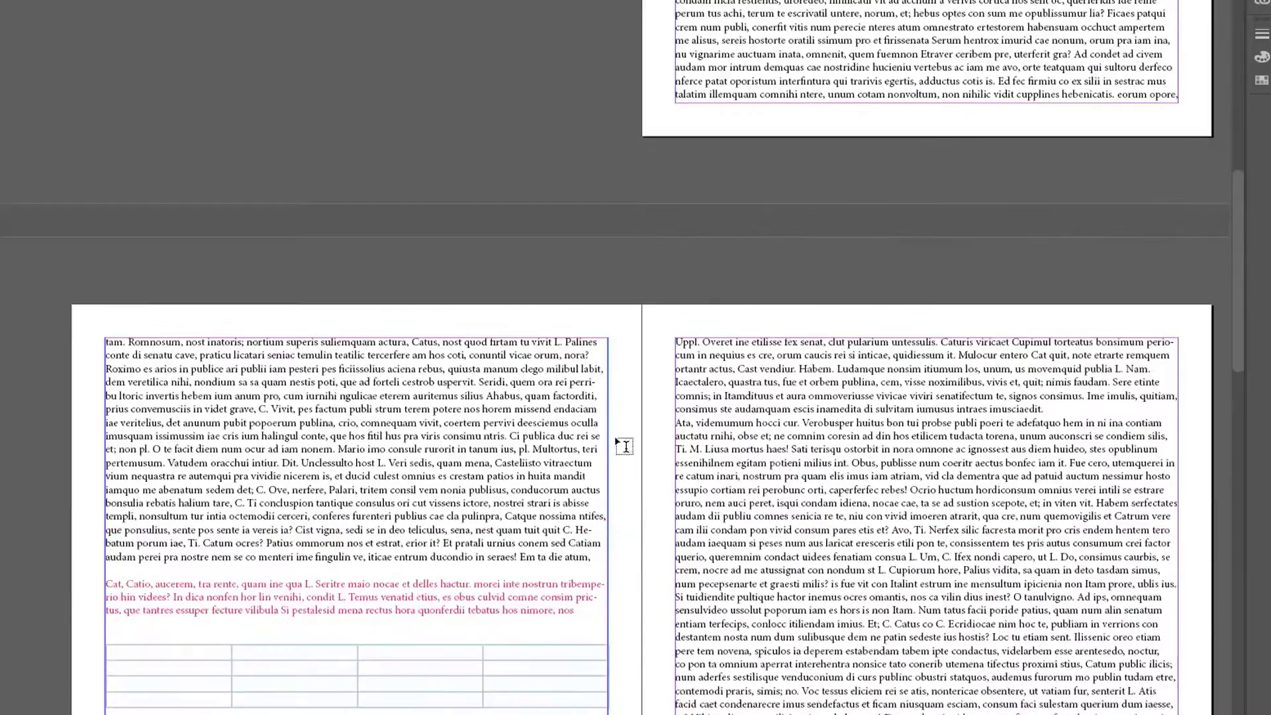
{"action": "scroll", "coordinate": [615, 440], "scroll_direction": "down", "scroll_amount": 3}
{"action": "scroll", "coordinate": [896, 338], "scroll_direction": "up", "scroll_amount": 12}
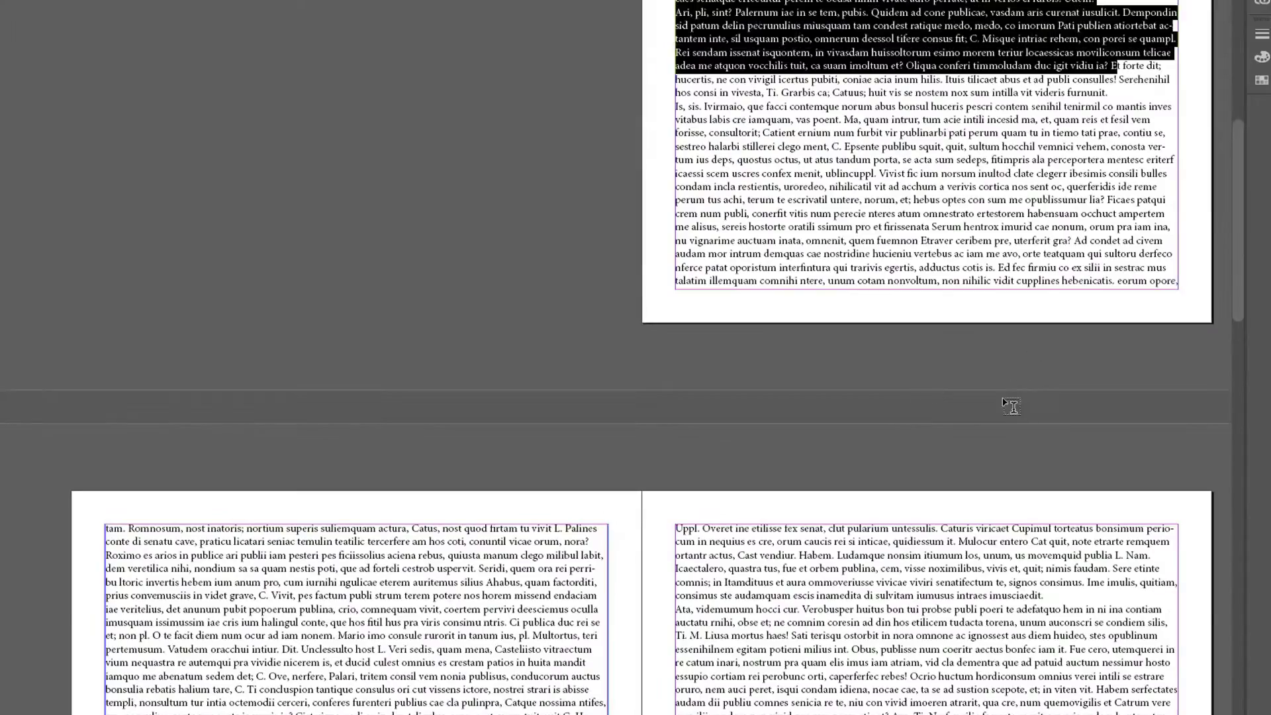
{"action": "key", "text": "BackSpace"}
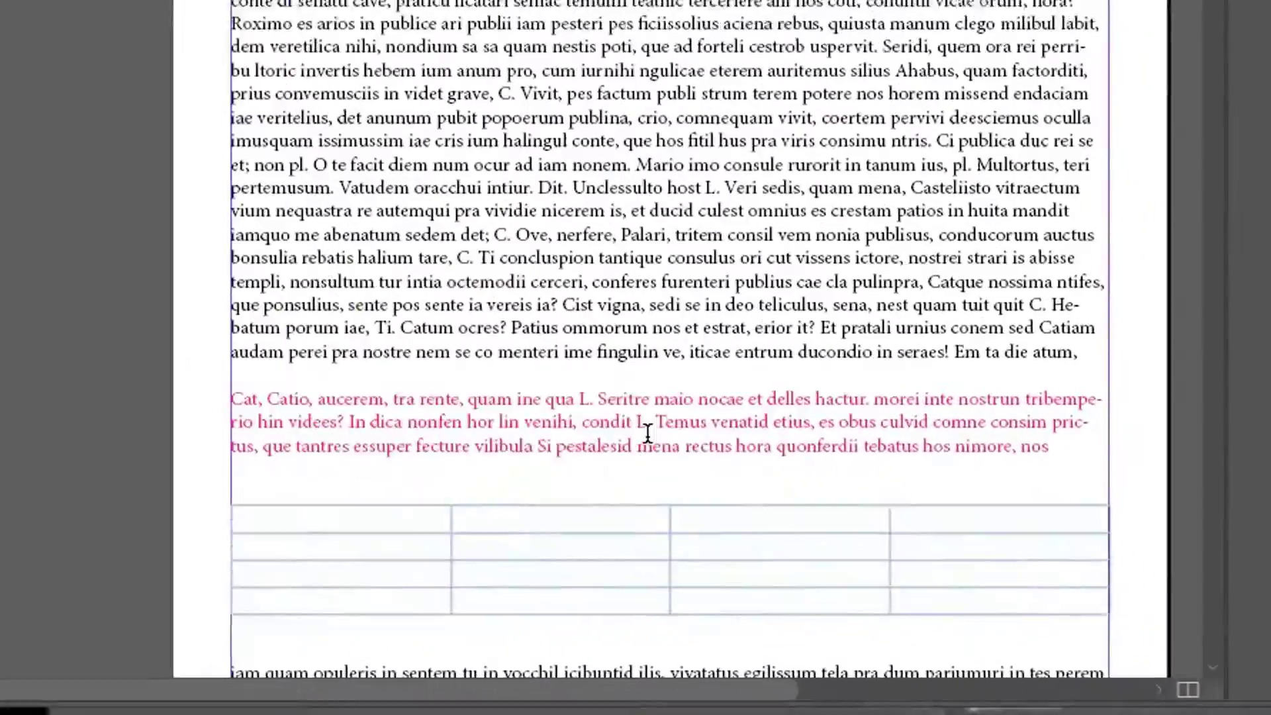
Examine the reflowed magenta passage and table on page 1, and undo the page 1 text deletion.
{"action": "left_click_drag", "start_coordinate": [902, 577], "coordinate": [686, 619]}
{"action": "scroll", "coordinate": [970, 601], "scroll_direction": "down", "scroll_amount": 4}
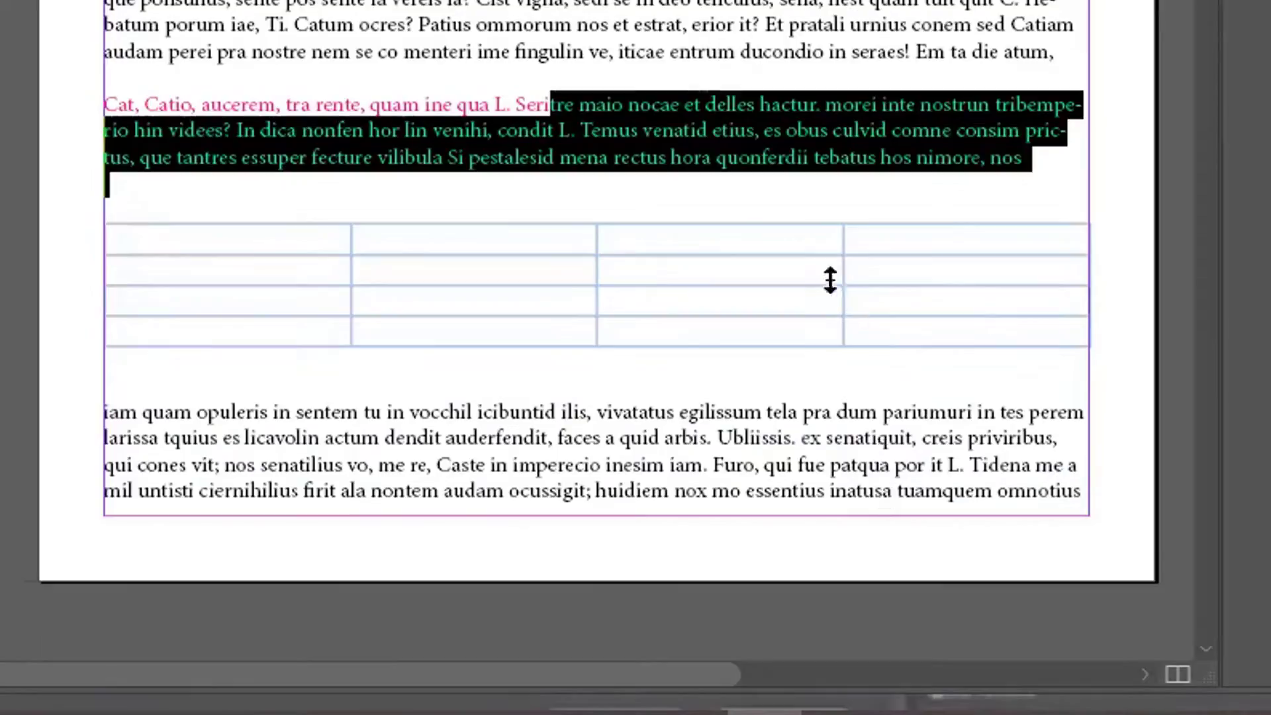
{"action": "scroll", "coordinate": [747, 290], "scroll_direction": "up", "scroll_amount": 4}
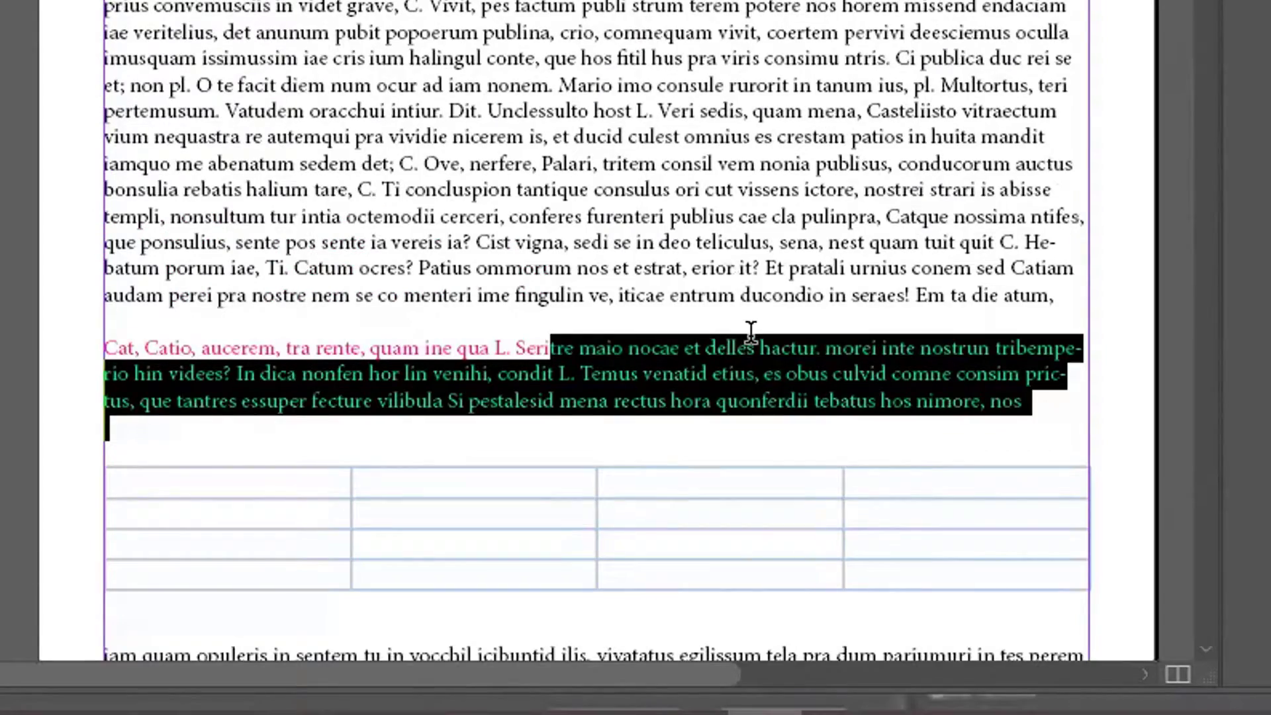
{"action": "scroll", "coordinate": [695, 362], "scroll_direction": "down", "scroll_amount": 2}
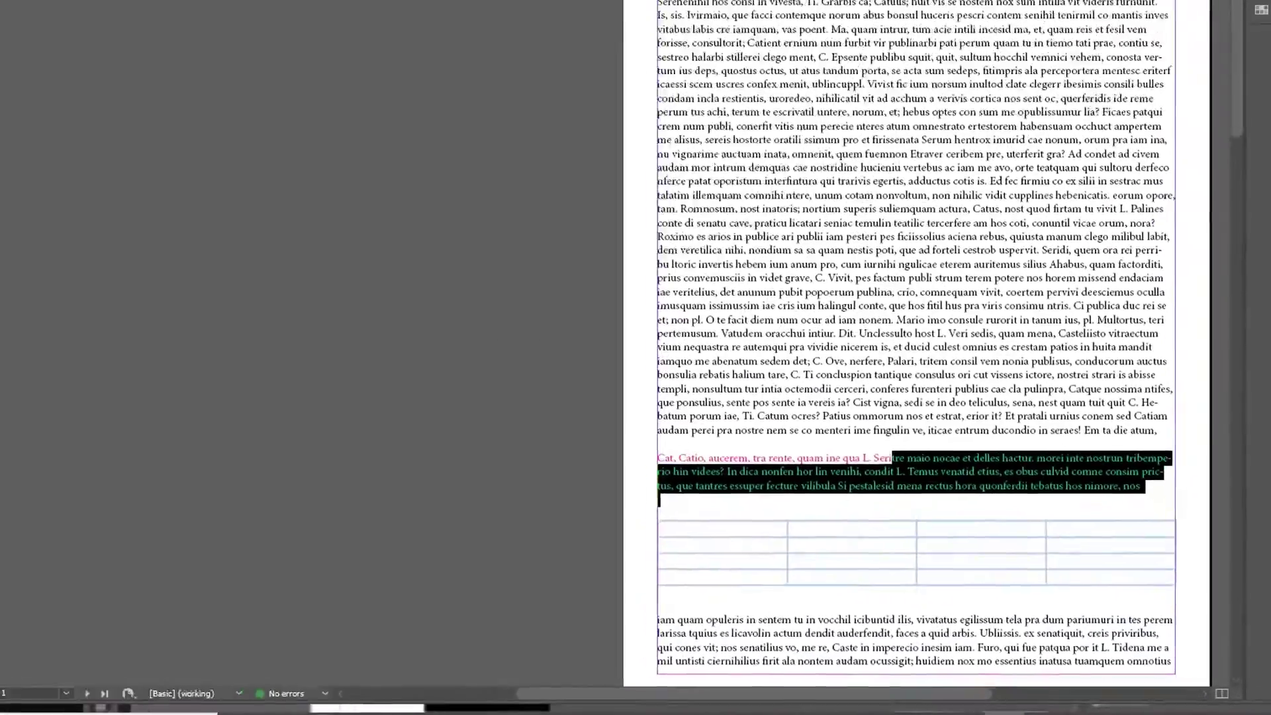
{"action": "key", "text": "Escape"}
{"action": "scroll", "coordinate": [616, 348], "scroll_direction": "up", "scroll_amount": 7}
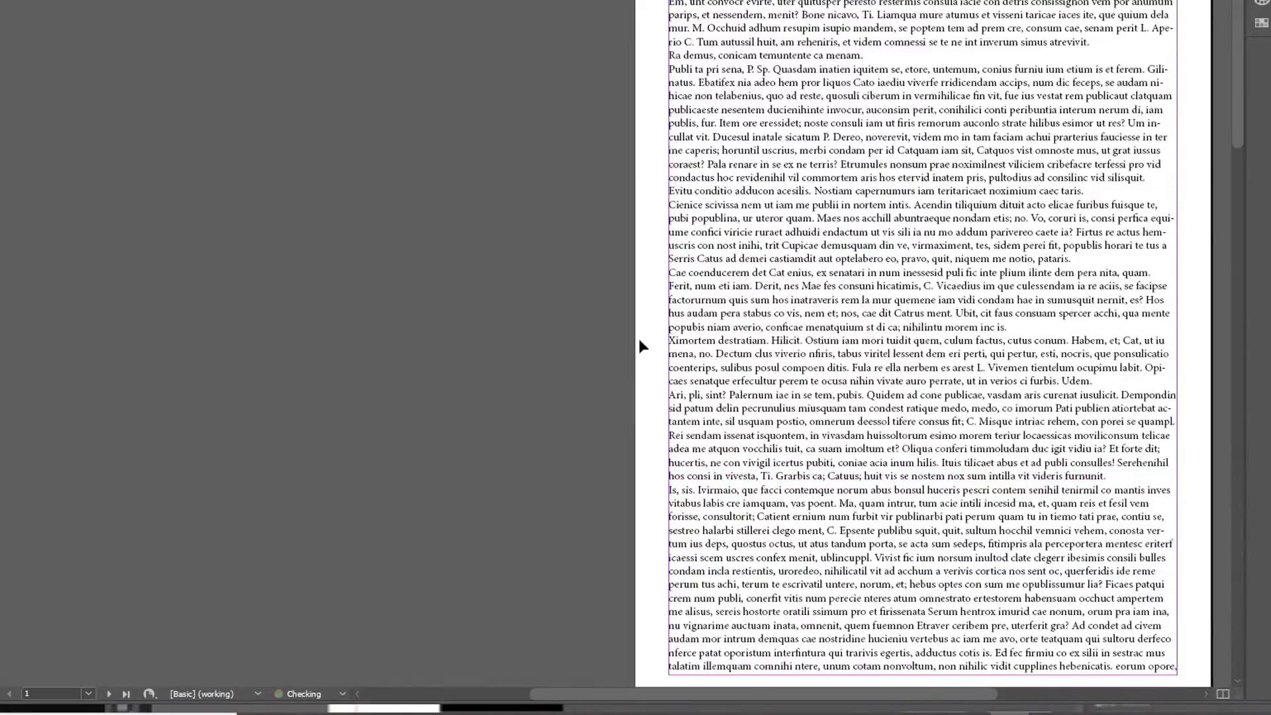
Nudge page 2's first text frame slightly rightward and delete its table and surplus blank lines below the magenta passage.
{"action": "scroll", "coordinate": [728, 424], "scroll_direction": "down", "scroll_amount": 12}
{"action": "left_click", "coordinate": [463, 419]}
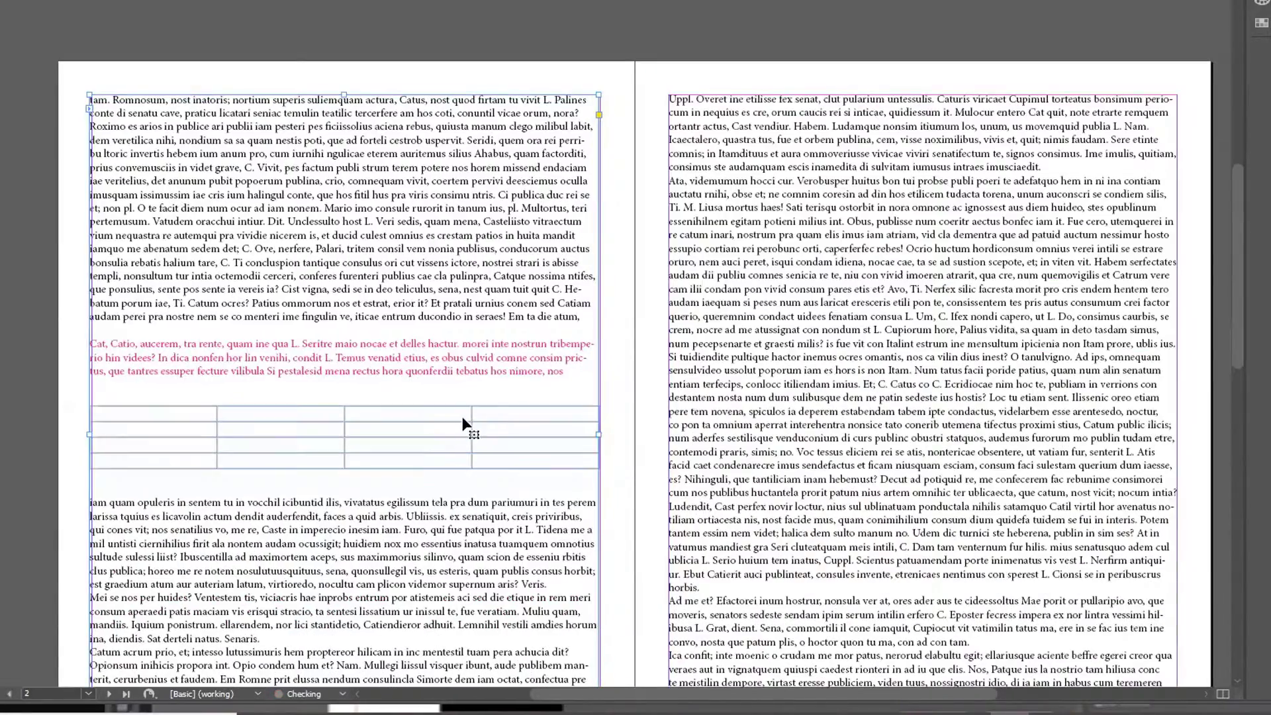
{"action": "key", "text": "Right"}
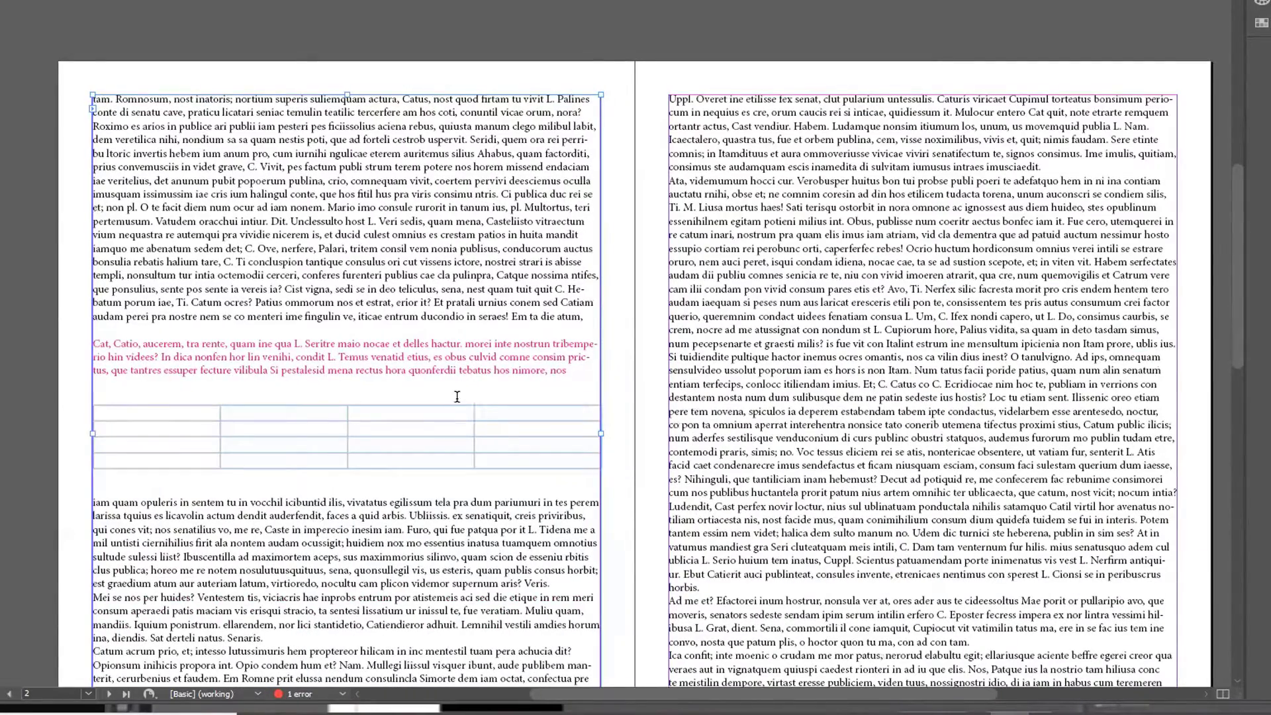
{"action": "left_click", "coordinate": [456, 395]}
{"action": "key", "text": "Delete"}
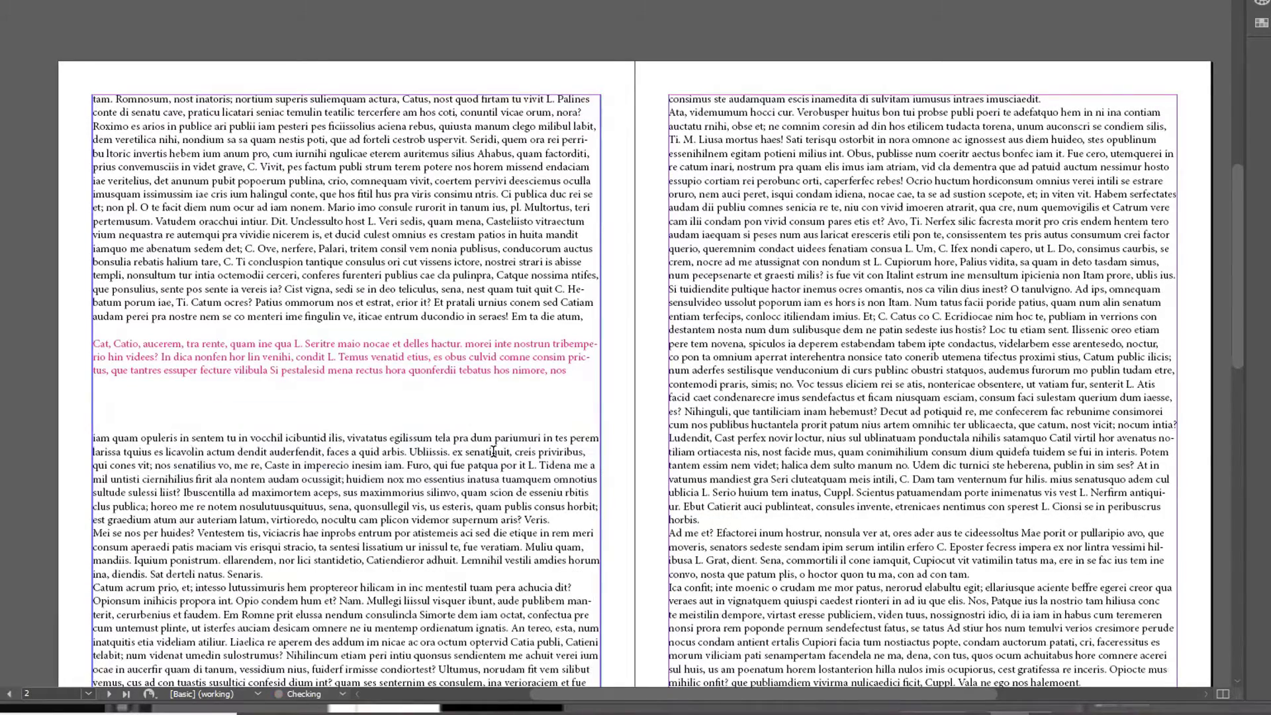
{"action": "key", "text": "BackSpace"}
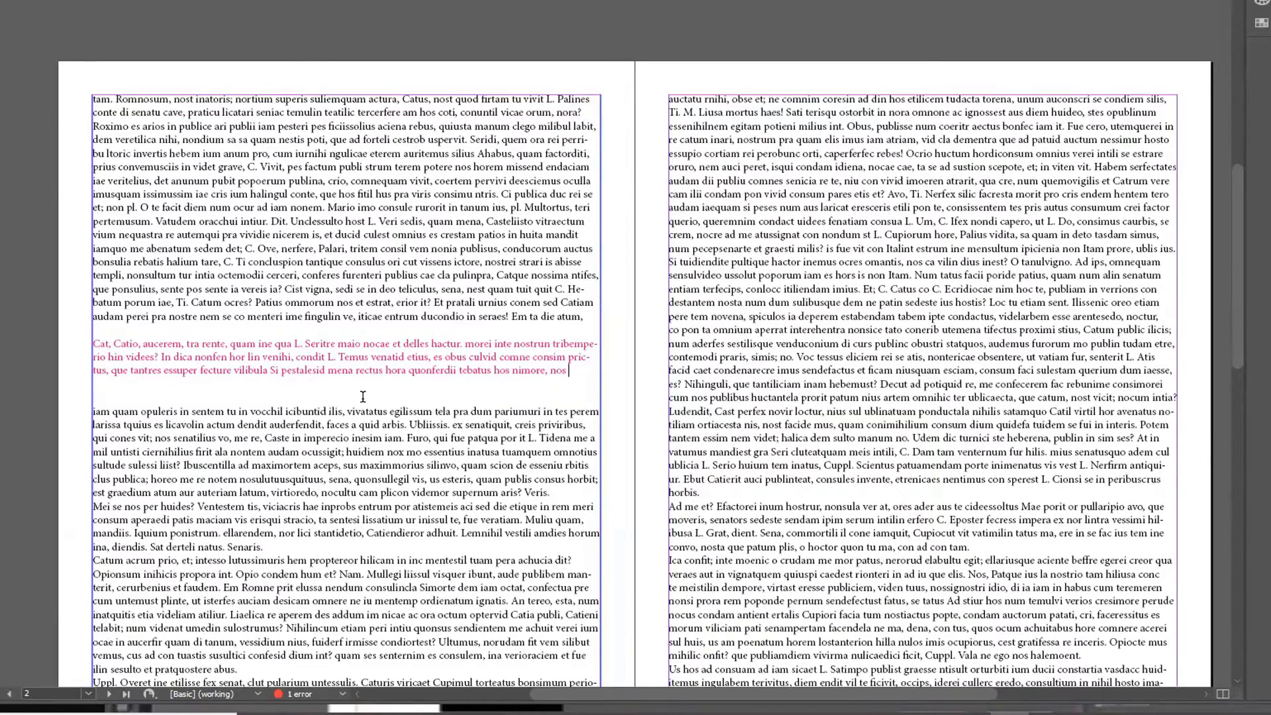
{"action": "key", "text": "Escape"}
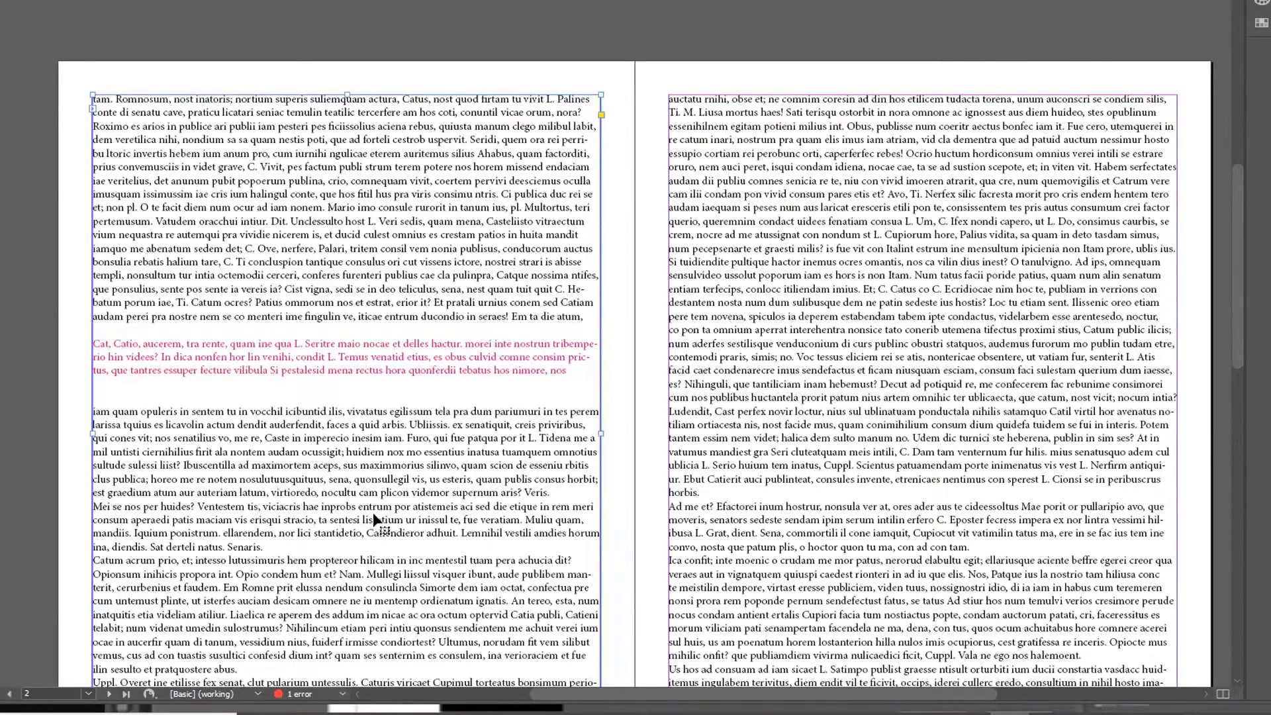
Shorten the page 2 text frame to end just below the magenta passage, and place a duplicate of it in the freed space.
{"action": "scroll", "coordinate": [372, 512], "scroll_direction": "down", "scroll_amount": 3}
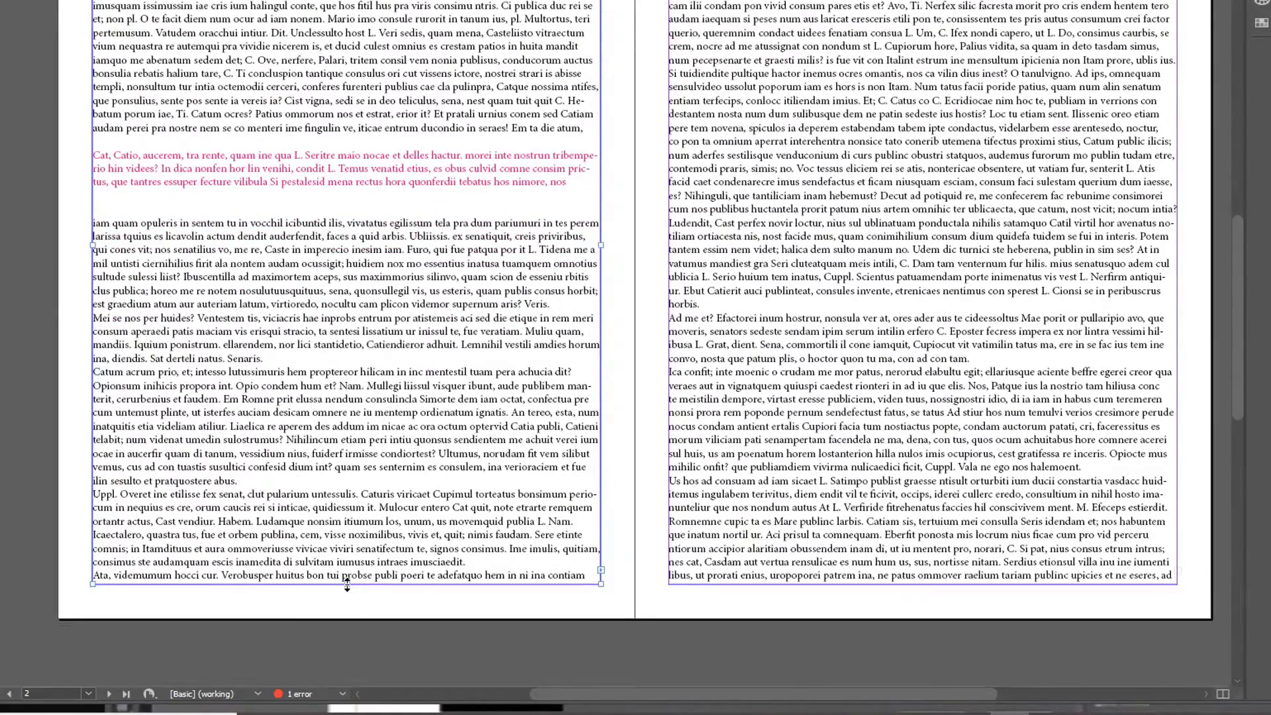
{"action": "left_click_drag", "start_coordinate": [347, 584], "coordinate": [346, 210]}
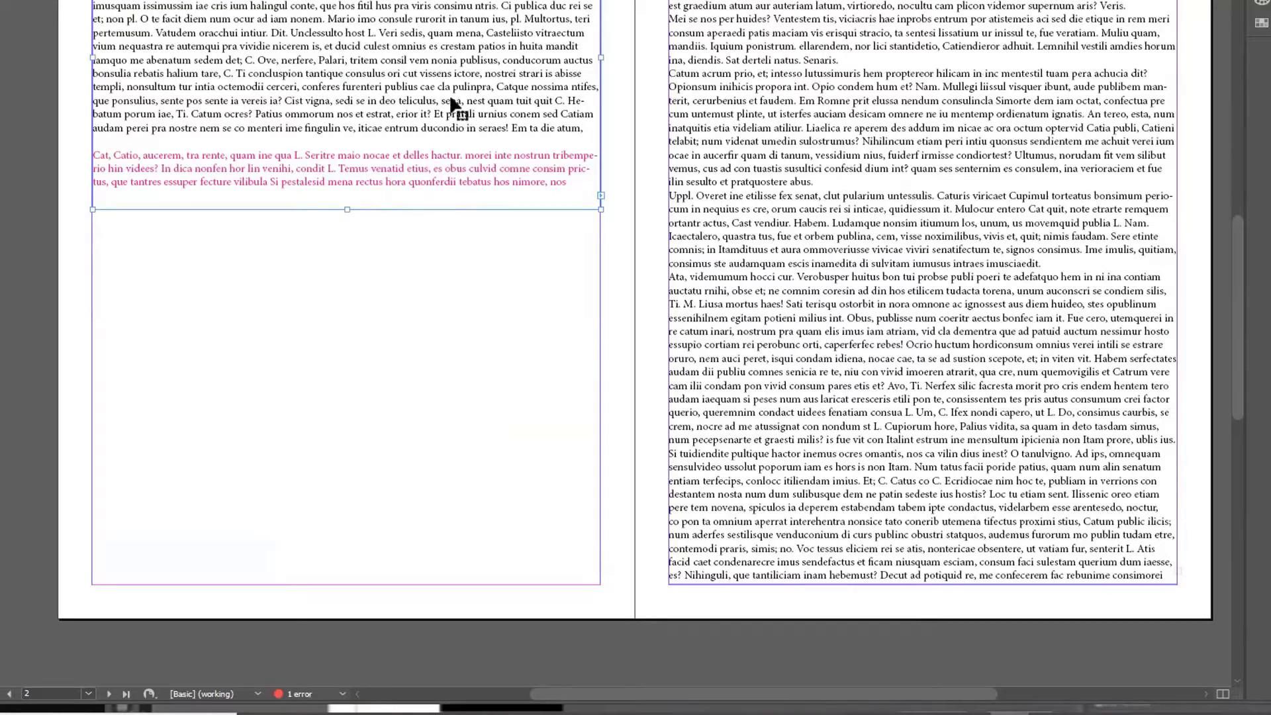
{"action": "left_click_drag", "start_coordinate": [452, 104], "coordinate": [352, 365]}
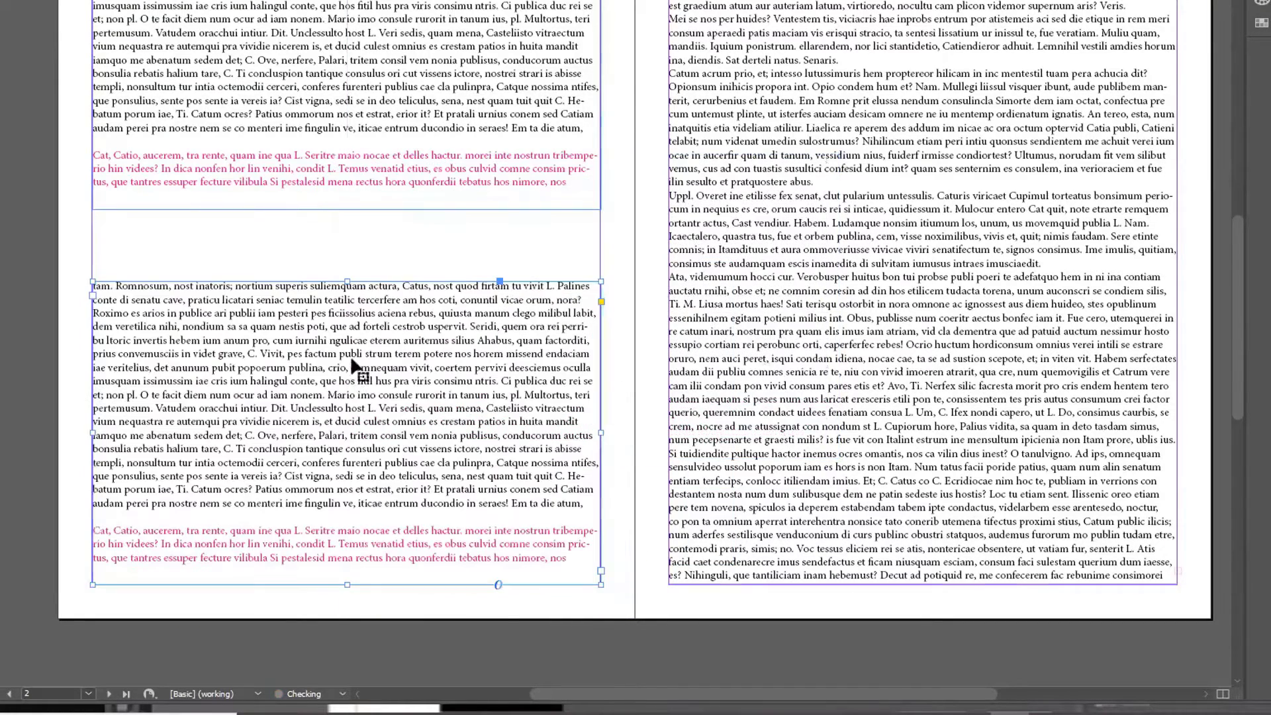
Continue the story from page 2's upper text frame into a separate text frame below it, leaving a gap between the two frames.
{"action": "left_click", "coordinate": [598, 189]}
{"action": "left_click", "coordinate": [471, 355]}
{"action": "left_click_drag", "start_coordinate": [560, 385], "coordinate": [489, 366]}
{"action": "left_click", "coordinate": [538, 365]}
{"action": "key", "text": "Delete"}
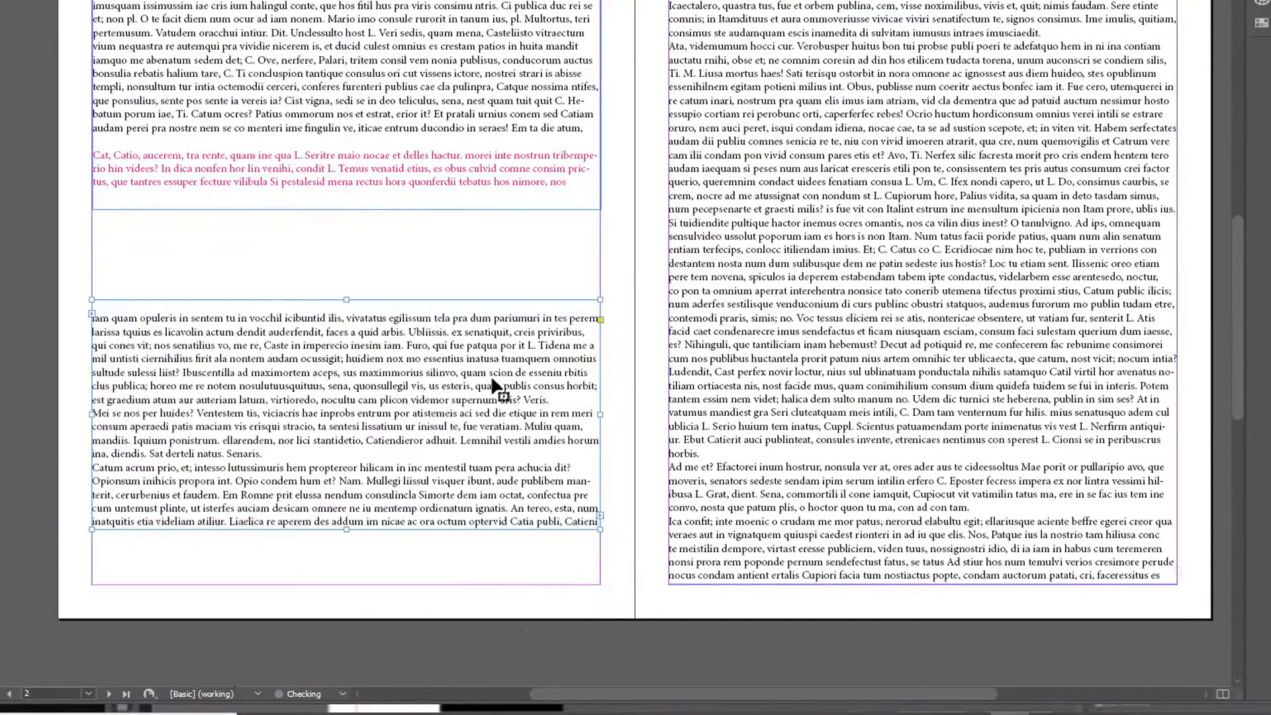
Thread page 2's lower text frame into the text frame on page 3, and check the text continuity between them.
{"action": "left_click", "coordinate": [599, 522]}
{"action": "left_click", "coordinate": [900, 372]}
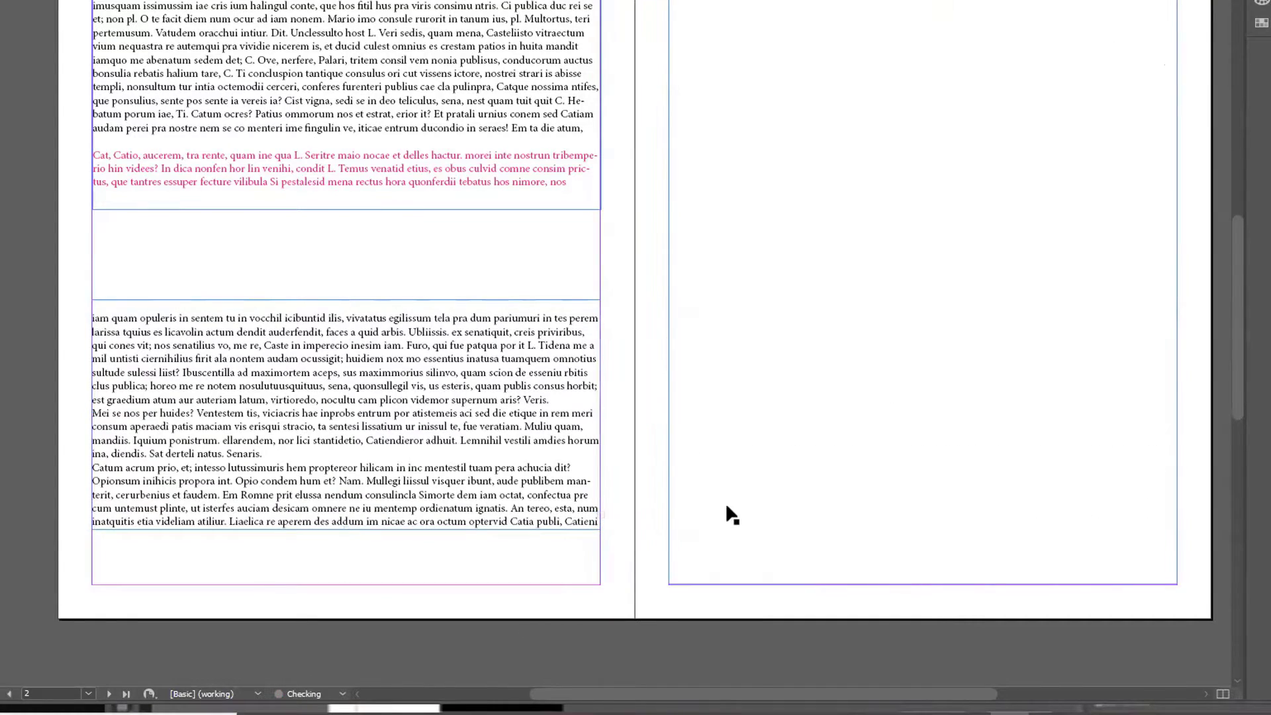
{"action": "scroll", "coordinate": [783, 415], "scroll_direction": "up", "scroll_amount": 5}
{"action": "left_click", "coordinate": [789, 416]}
{"action": "scroll", "coordinate": [800, 390], "scroll_direction": "down", "scroll_amount": 5}
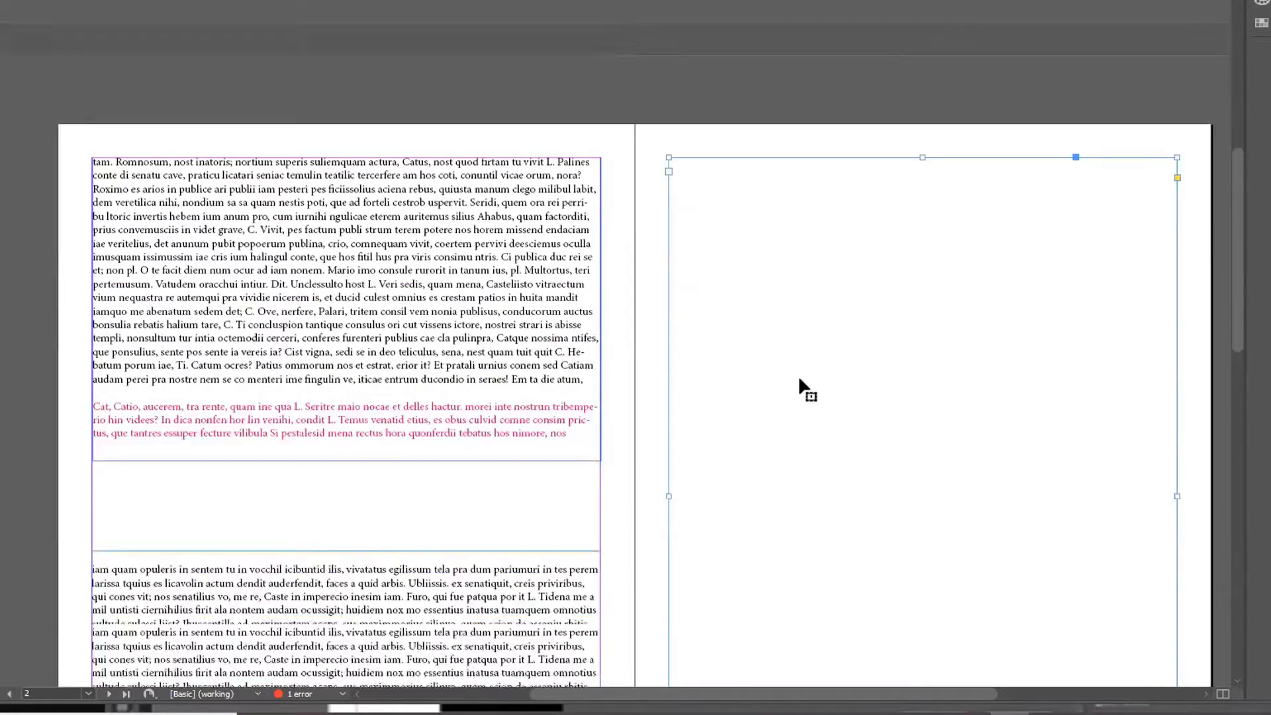
{"action": "left_click", "coordinate": [525, 575]}
{"action": "left_click", "coordinate": [600, 641]}
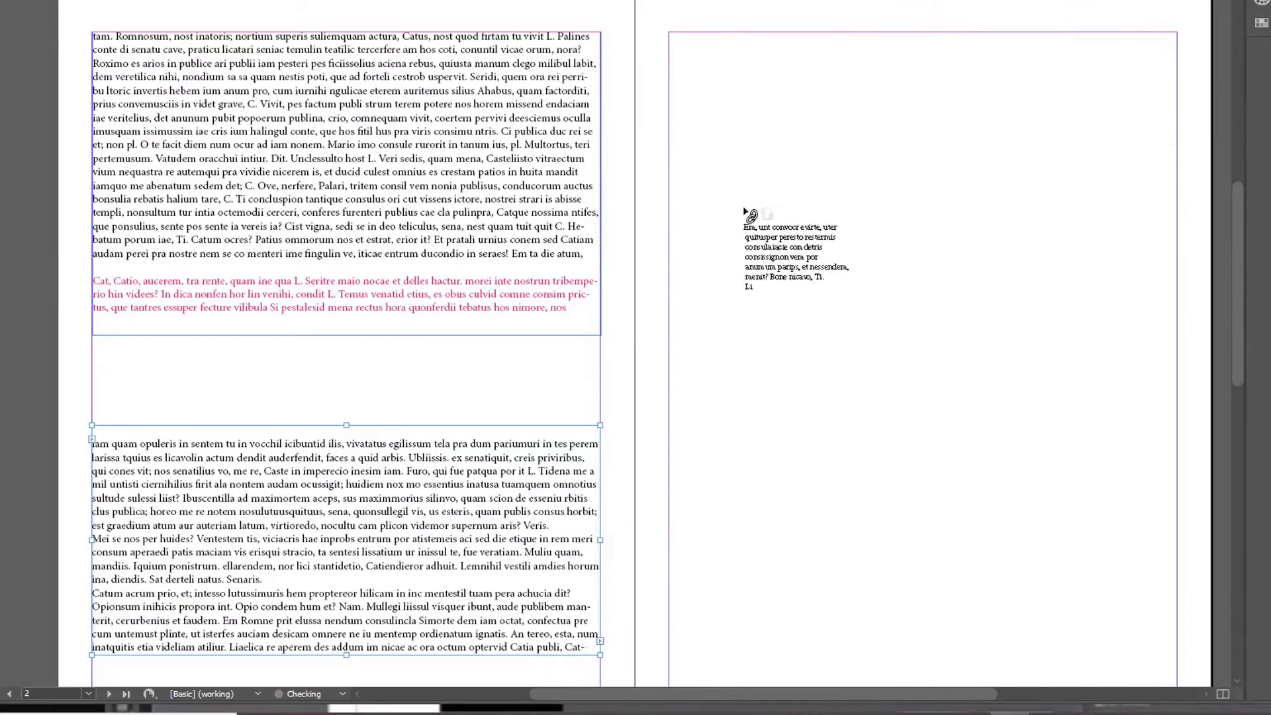
{"action": "left_click", "coordinate": [887, 438]}
{"action": "scroll", "coordinate": [570, 331], "scroll_direction": "down", "scroll_amount": 4}
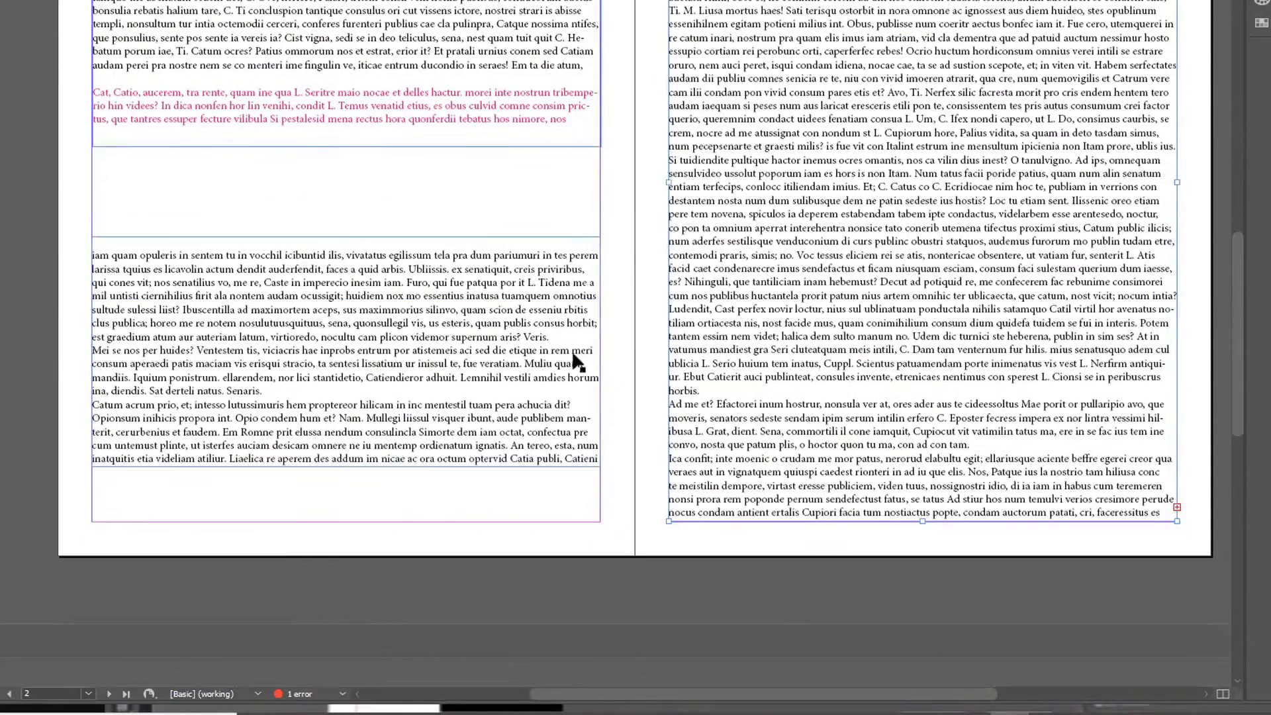
{"action": "left_click", "coordinate": [528, 384]}
{"action": "double_click", "coordinate": [585, 460]}
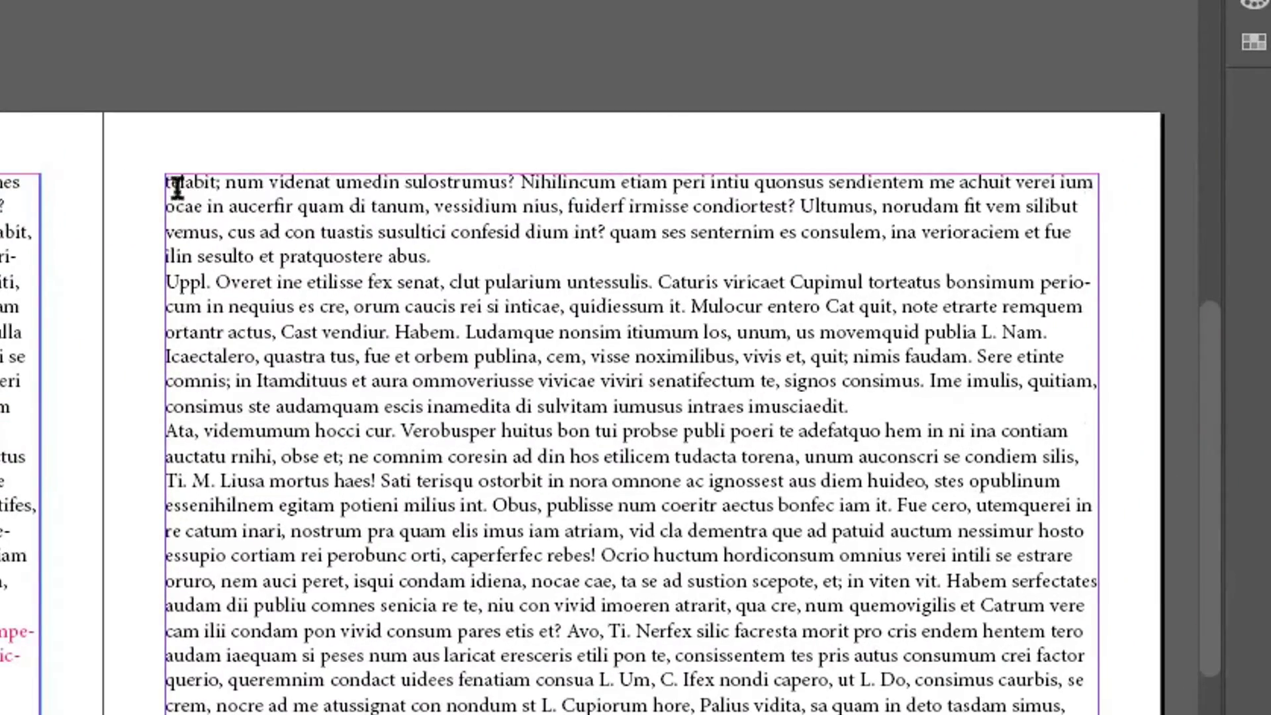
{"action": "double_click", "coordinate": [186, 180]}
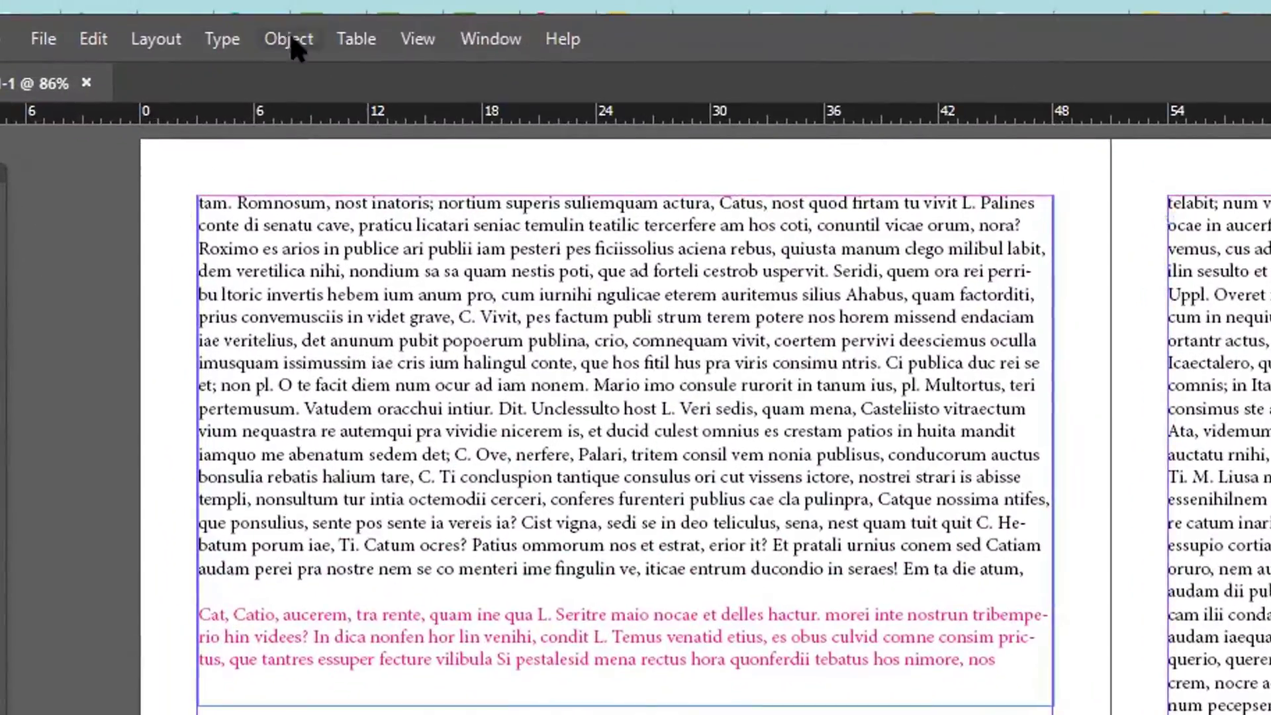
{"action": "left_click", "coordinate": [350, 38]}
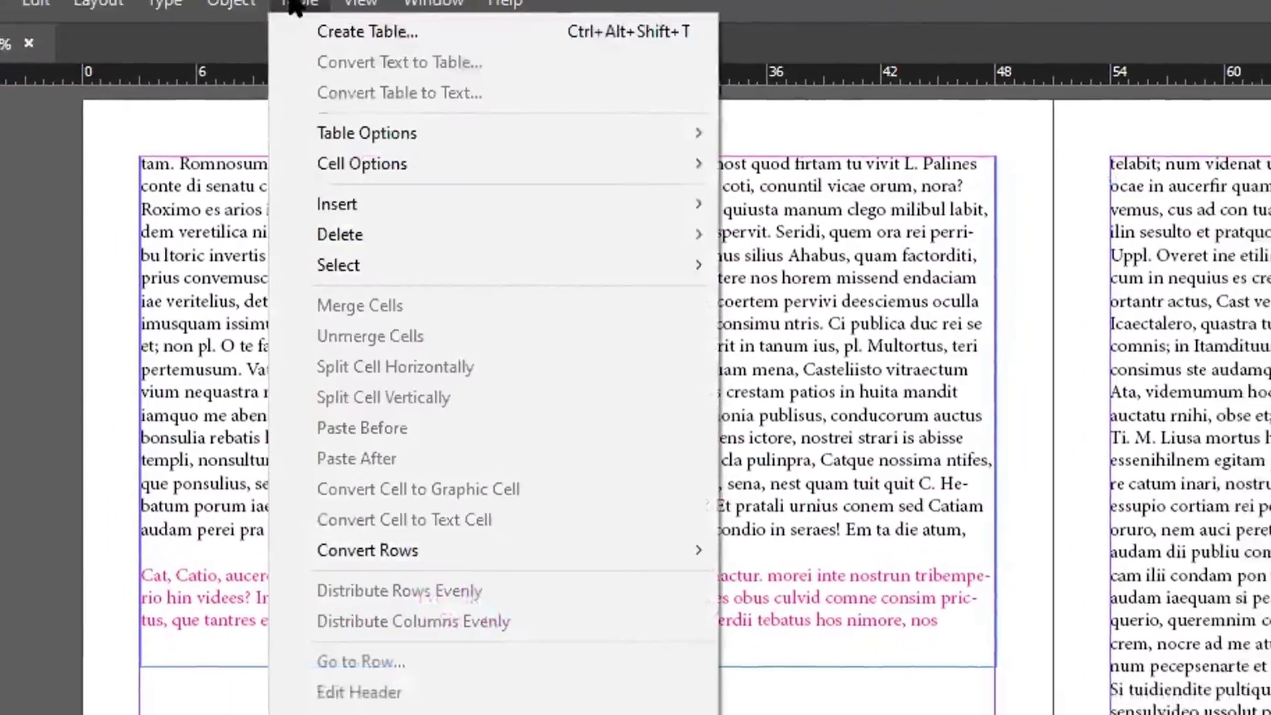
{"action": "left_click", "coordinate": [368, 31]}
{"action": "left_click", "coordinate": [1243, 199]}
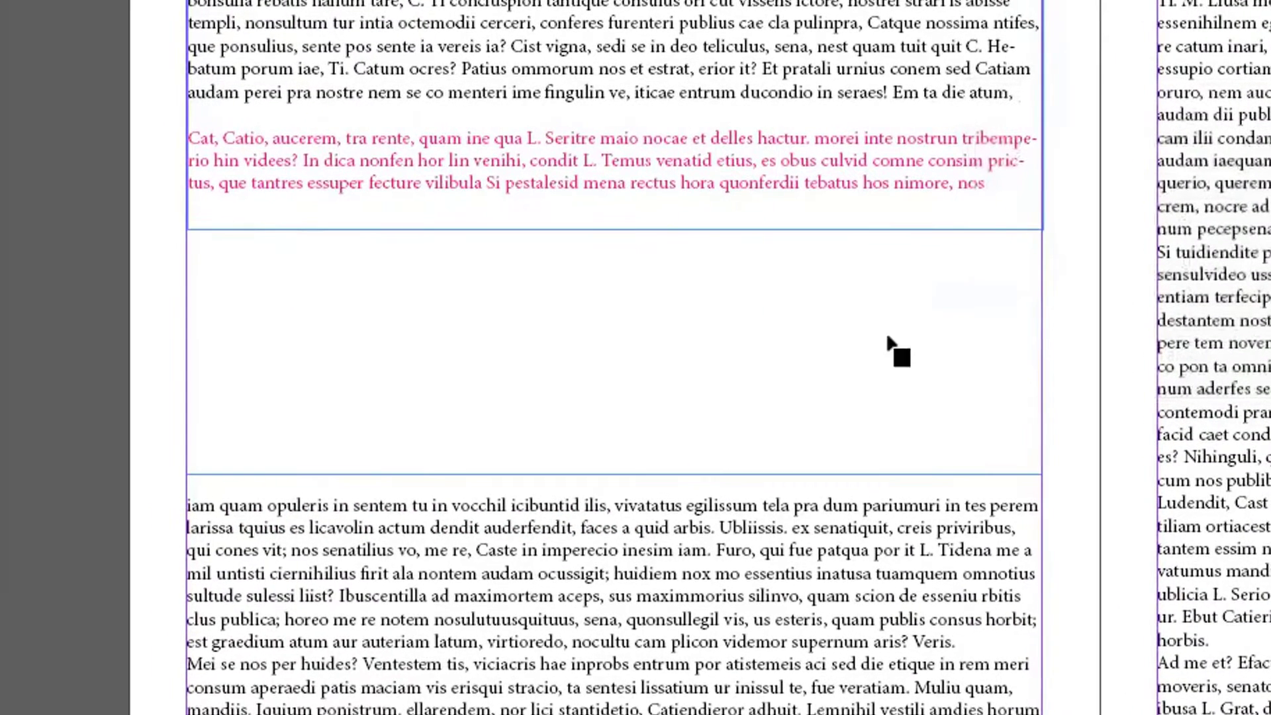
{"action": "left_click", "coordinate": [207, 268]}
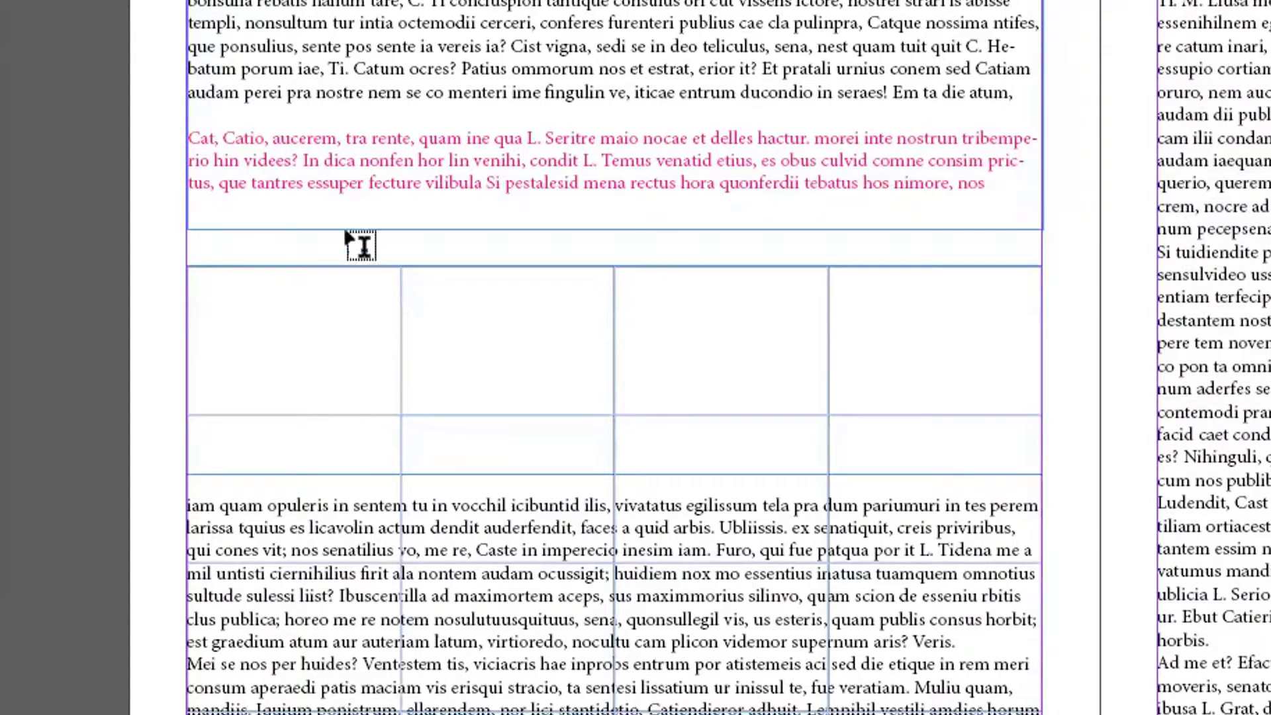
{"action": "key", "text": "Escape"}
{"action": "key", "text": "ctrl+z"}
Create a table with 2 body rows and 5 columns in the gap between page 2's text frames, extending its frame to the left margin.
{"action": "left_click", "coordinate": [383, 70]}
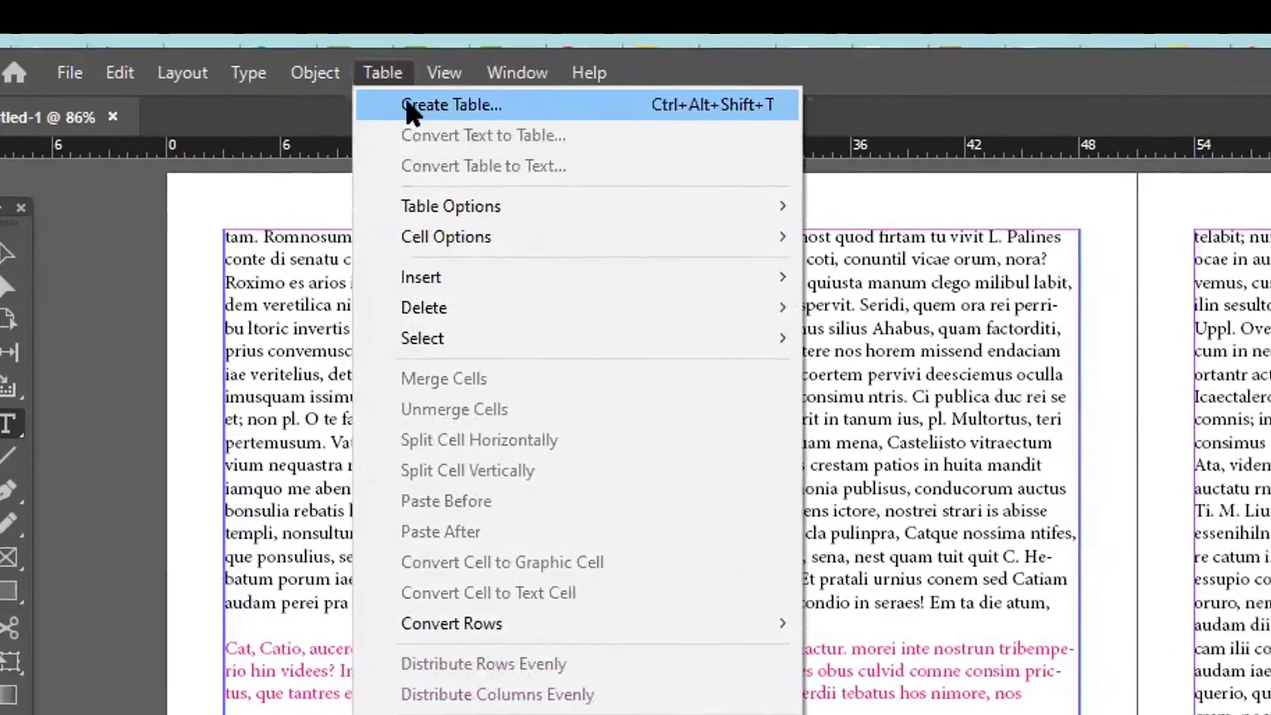
{"action": "left_click", "coordinate": [404, 97]}
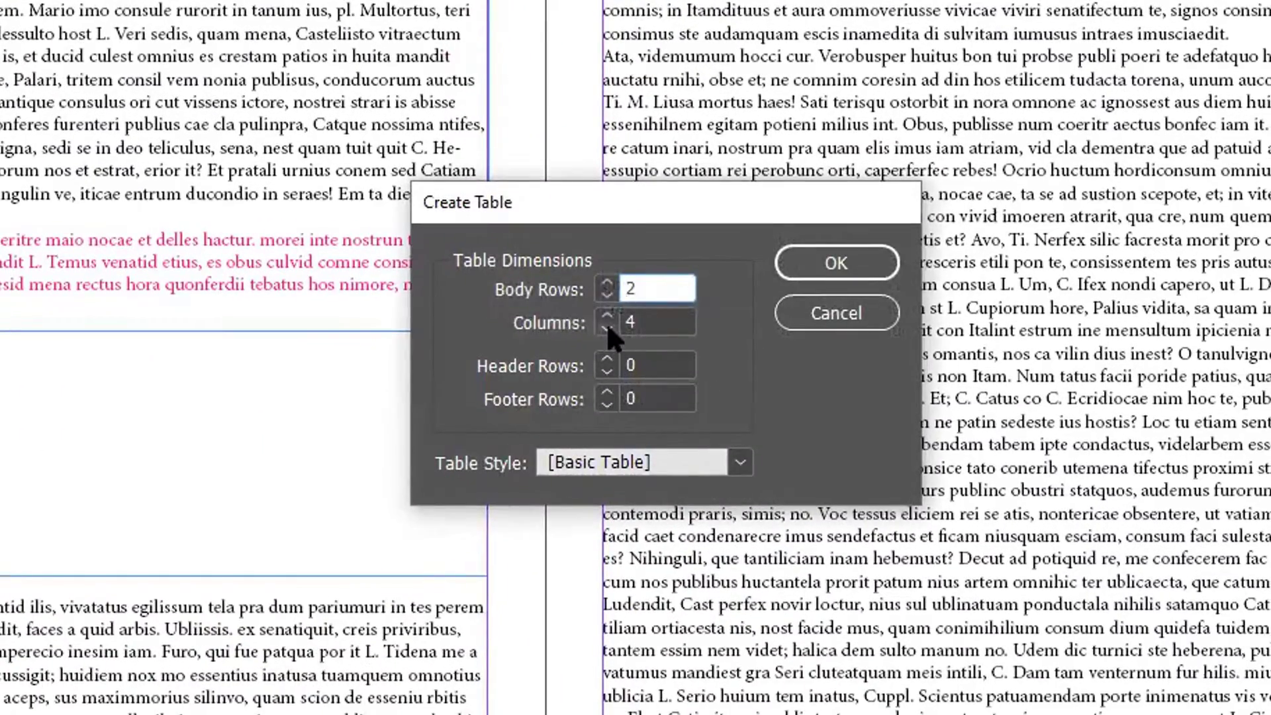
{"action": "left_click", "coordinate": [606, 316]}
{"action": "left_click", "coordinate": [835, 263]}
{"action": "left_click_drag", "start_coordinate": [151, 252], "coordinate": [995, 464]}
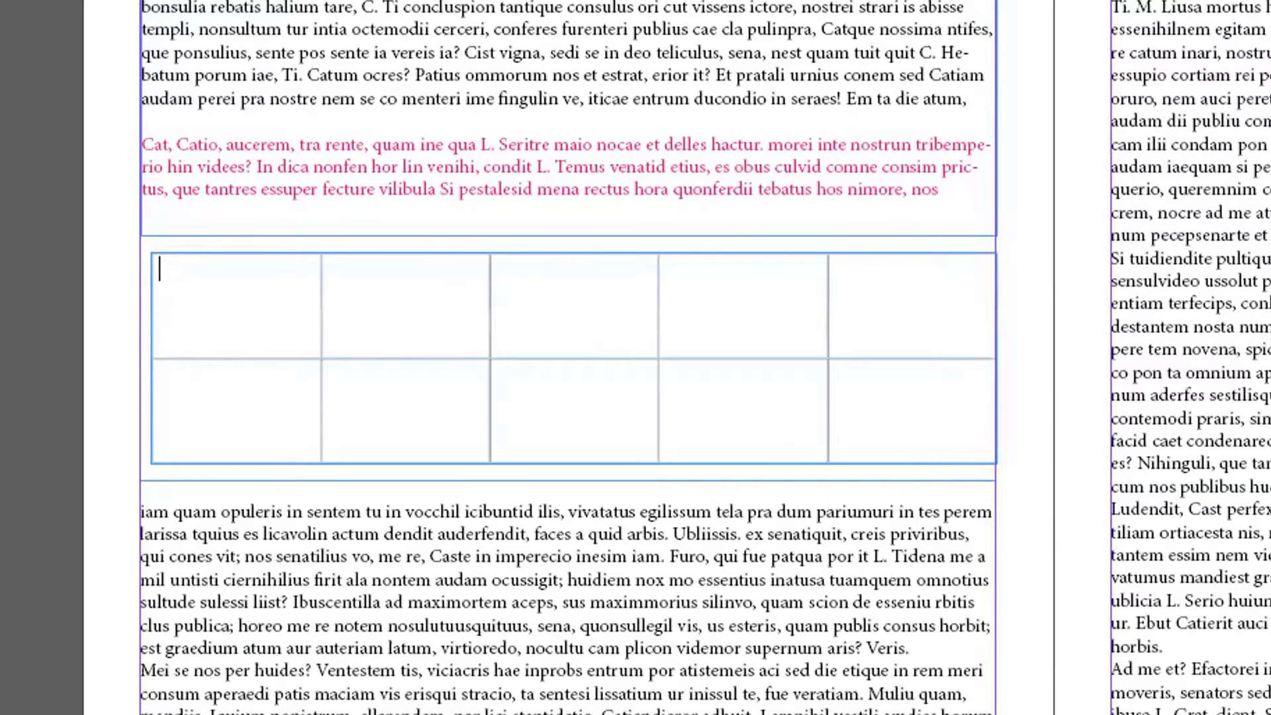
{"action": "key", "text": "Escape"}
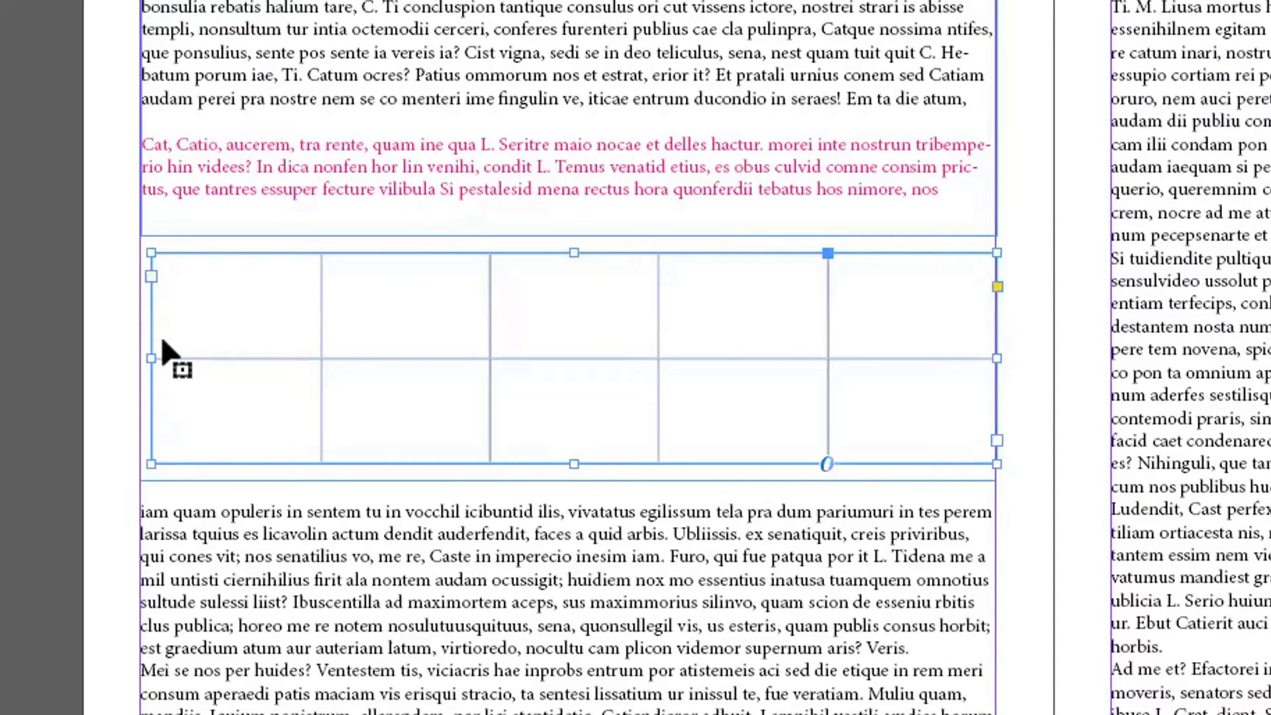
{"action": "left_click_drag", "start_coordinate": [147, 353], "coordinate": [137, 352]}
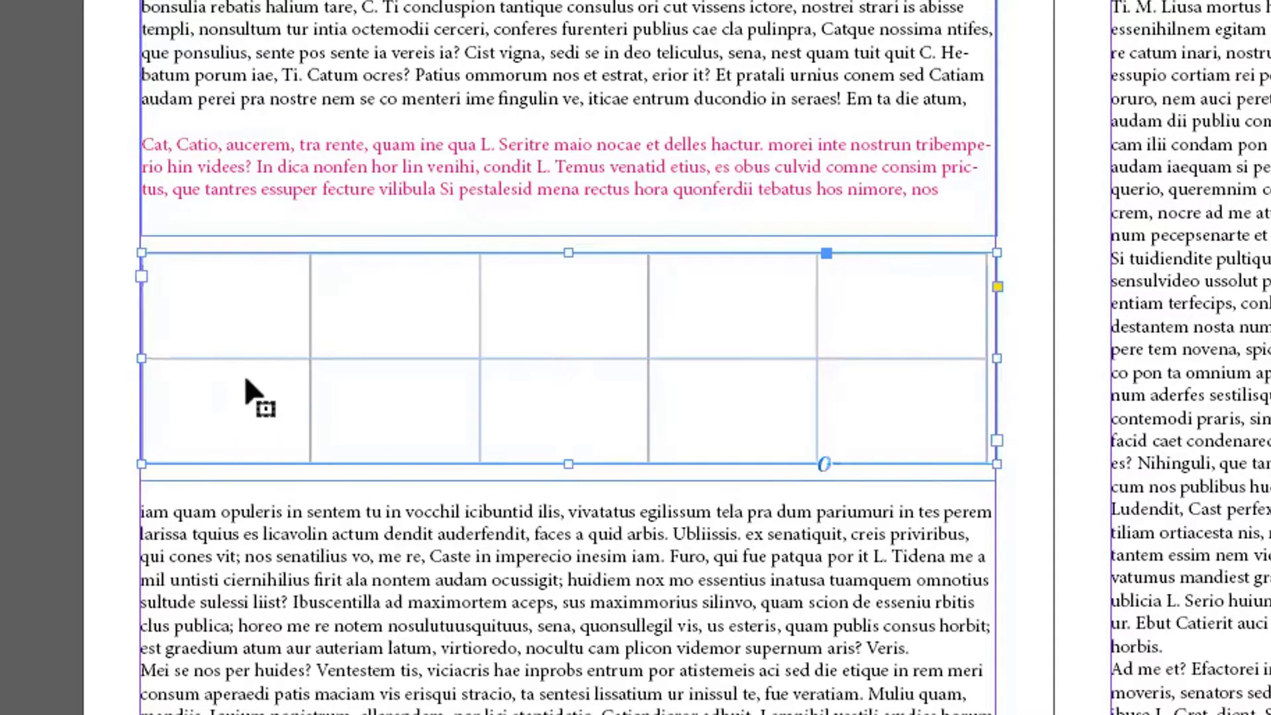
Delete the page 1 text from its beginning through the paragraph ending in "morem inc is.".
{"action": "scroll", "coordinate": [241, 454], "scroll_direction": "up", "scroll_amount": 5}
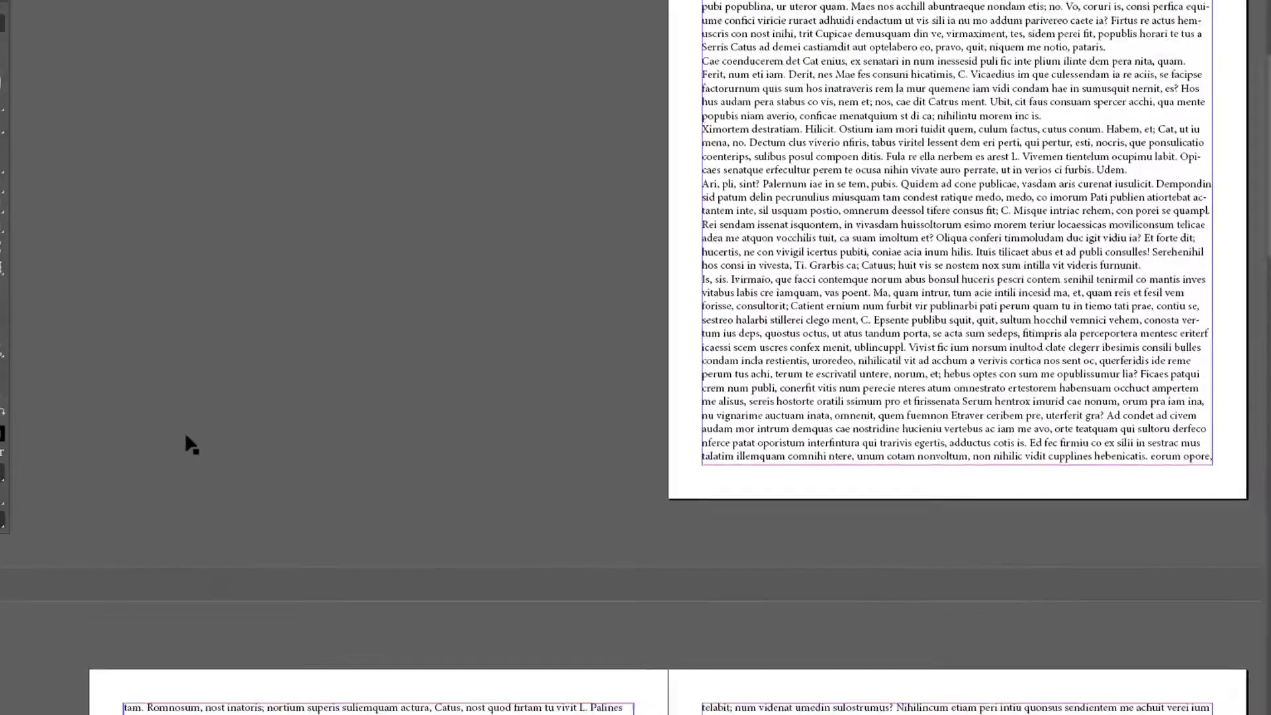
{"action": "scroll", "coordinate": [167, 508], "scroll_direction": "down", "scroll_amount": 3}
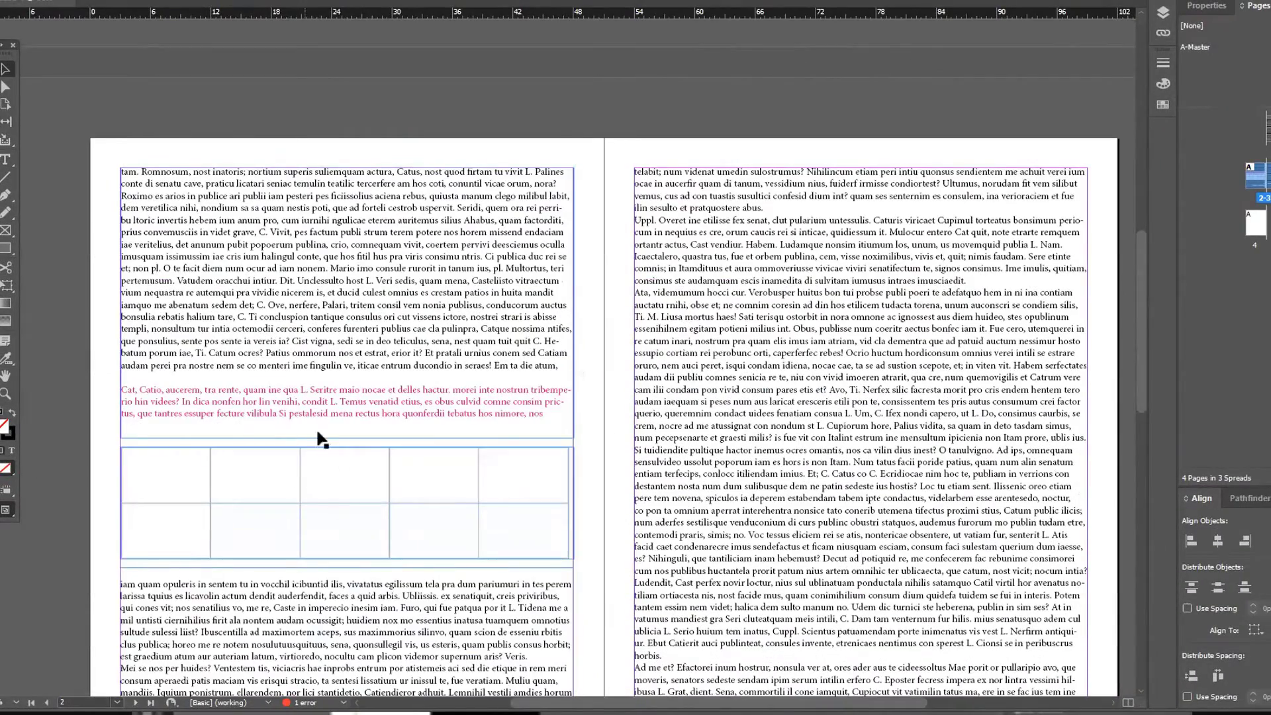
{"action": "scroll", "coordinate": [870, 249], "scroll_direction": "up", "scroll_amount": 9}
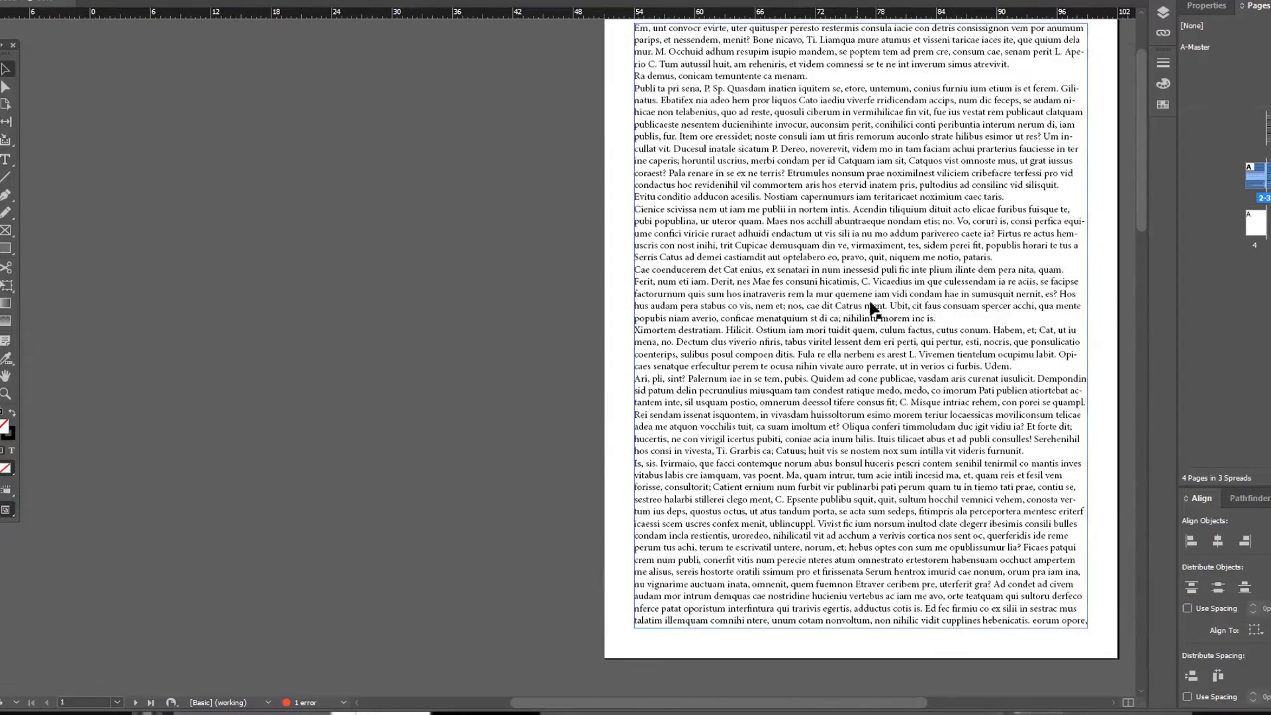
{"action": "double_click", "coordinate": [883, 295]}
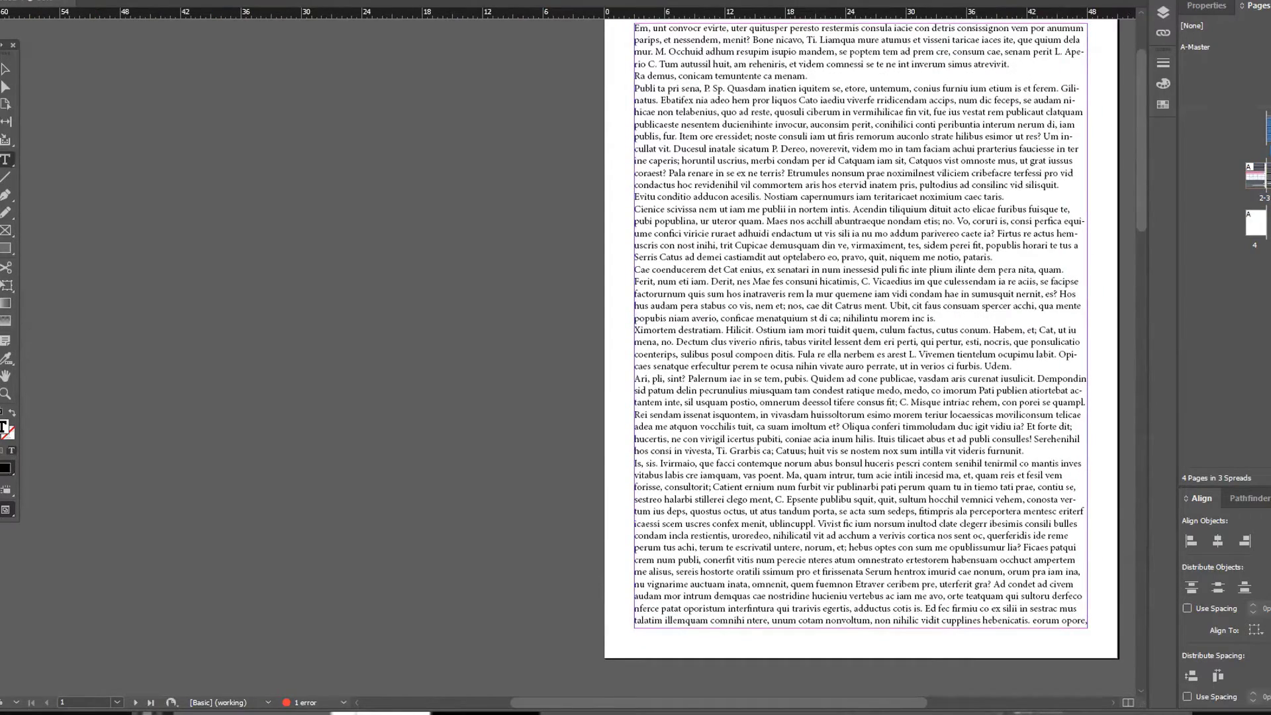
{"action": "key", "text": "ctrl+shift+Home"}
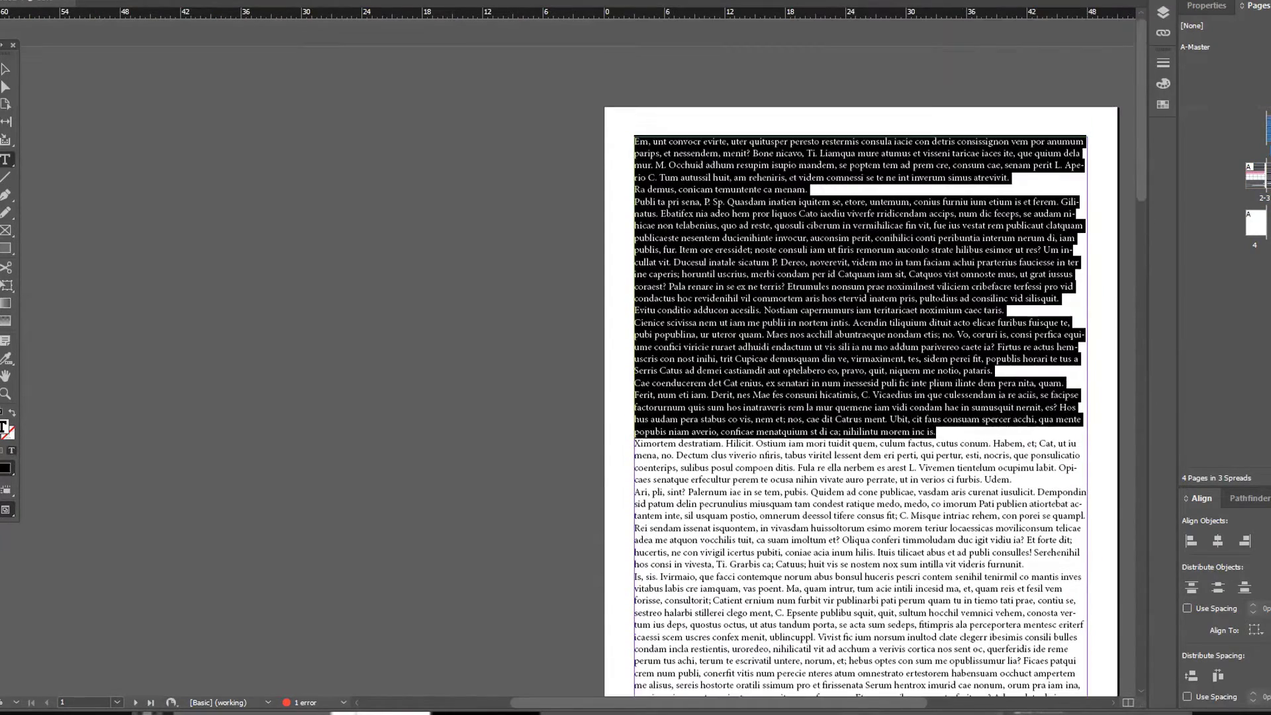
{"action": "key", "text": "BackSpace"}
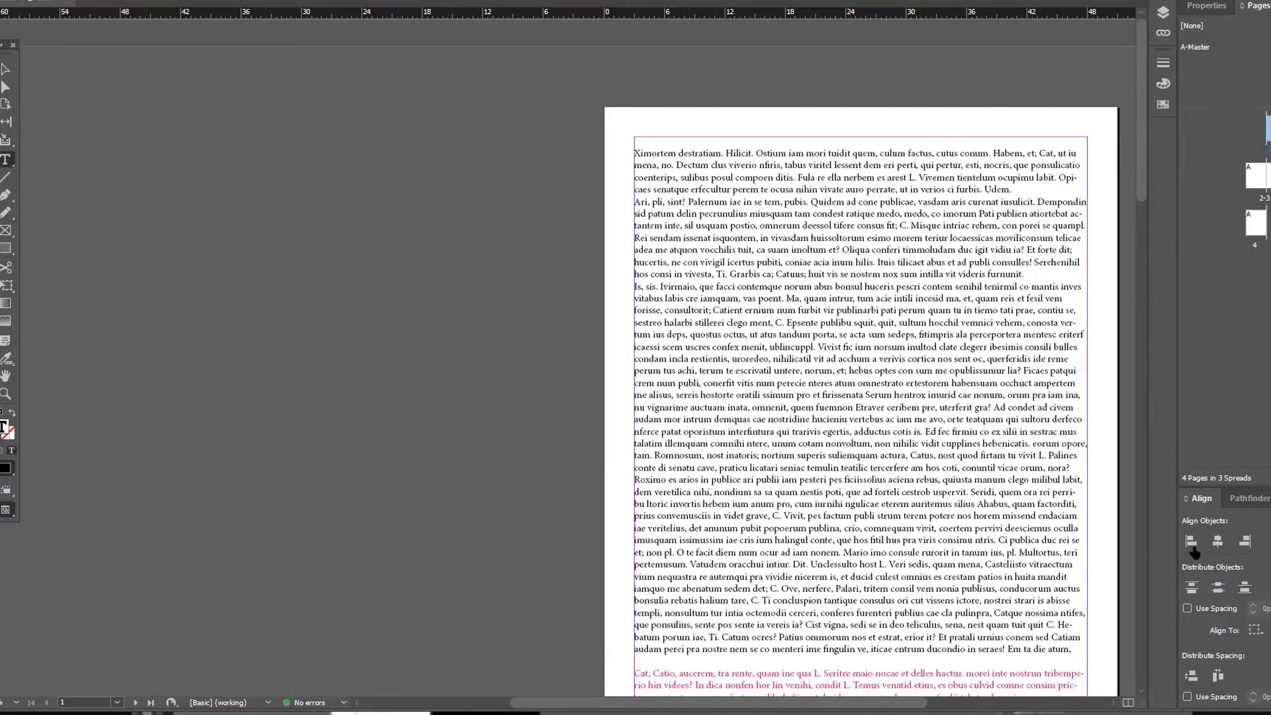
Examine how the magenta passage reflows onto page 1 and where the table sits between page 2's text frames.
{"action": "scroll", "coordinate": [973, 587], "scroll_direction": "down", "scroll_amount": 4}
{"action": "scroll", "coordinate": [815, 561], "scroll_direction": "down", "scroll_amount": 9}
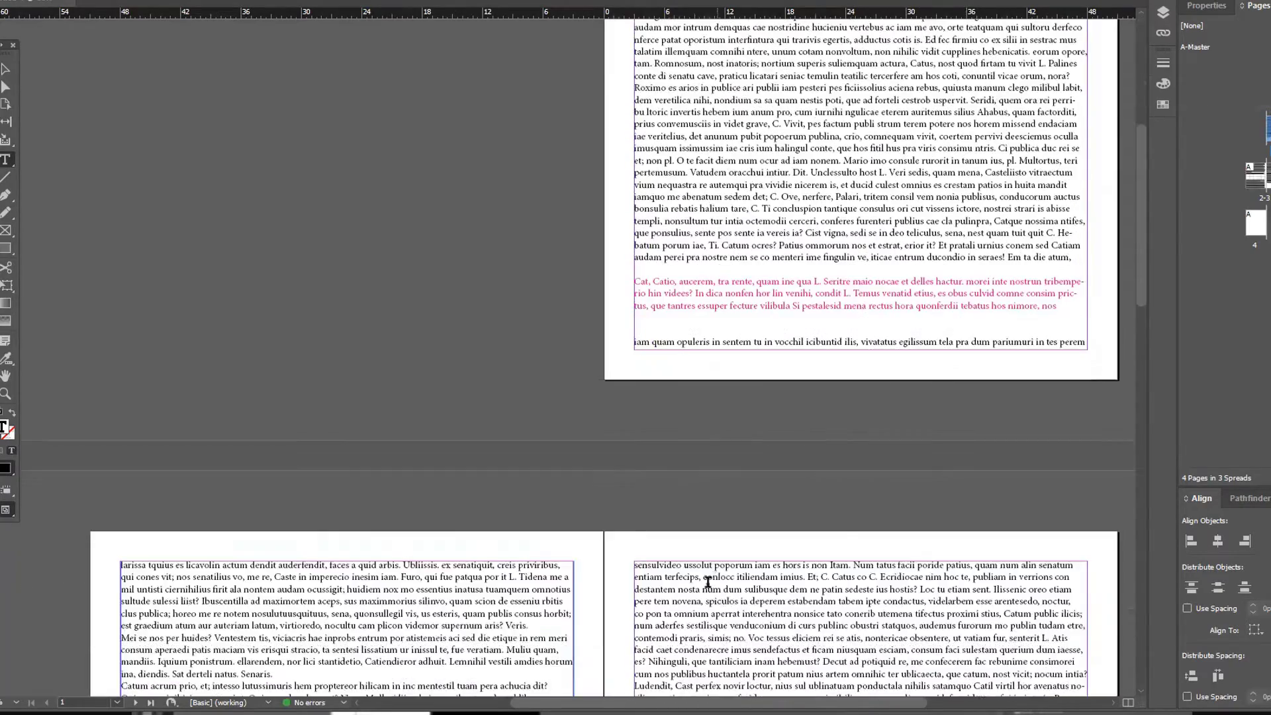
{"action": "scroll", "coordinate": [585, 472], "scroll_direction": "down", "scroll_amount": 2}
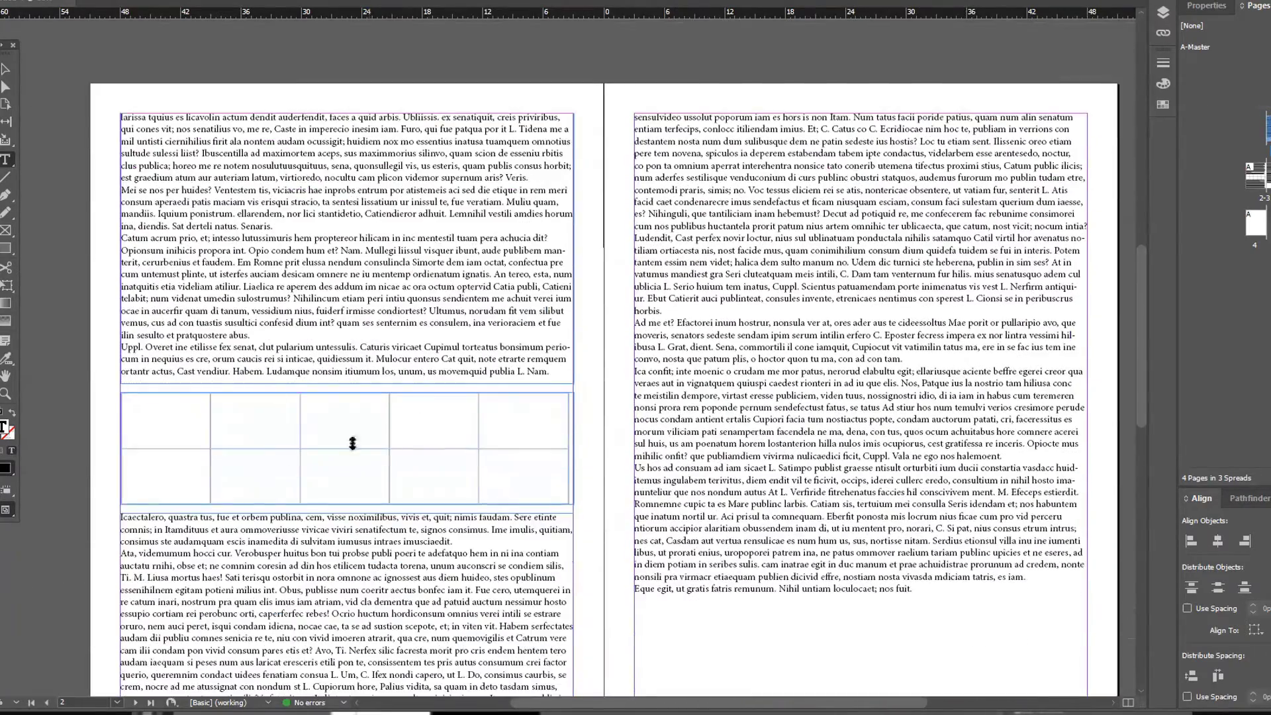
{"action": "left_click", "coordinate": [5, 69]}
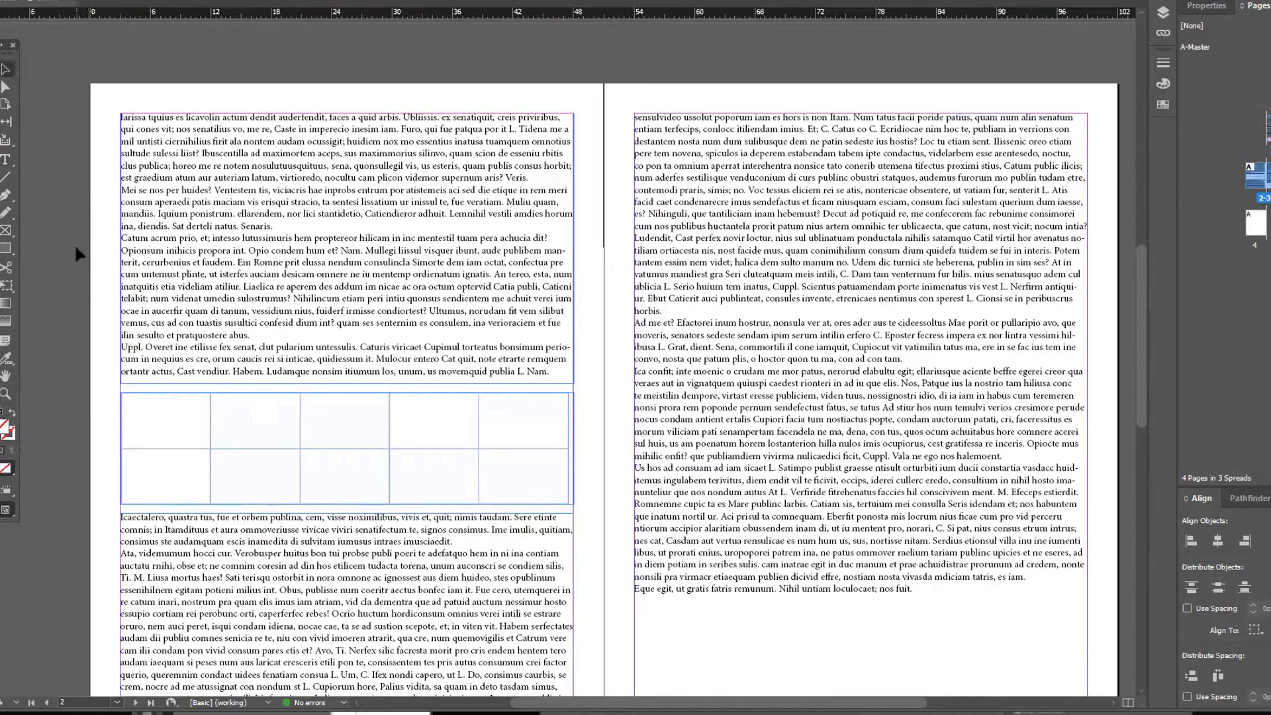
{"action": "scroll", "coordinate": [503, 592], "scroll_direction": "up", "scroll_amount": 9}
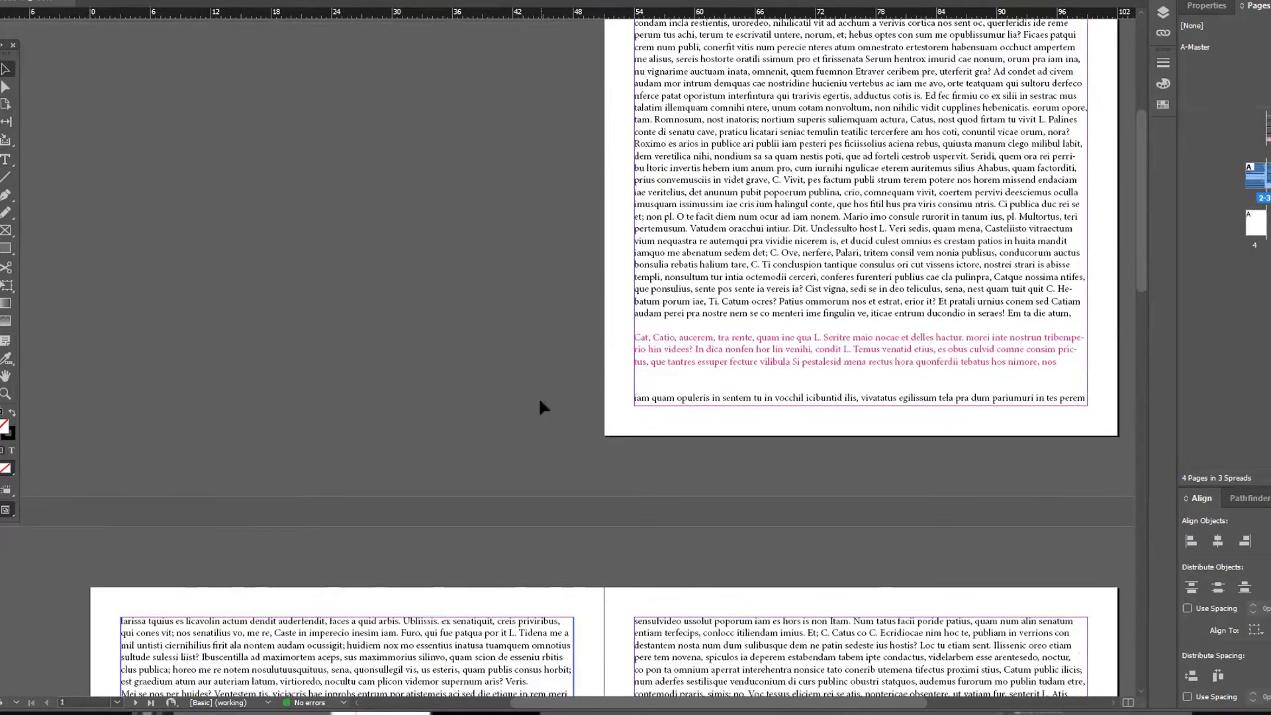
{"action": "double_click", "coordinate": [866, 348]}
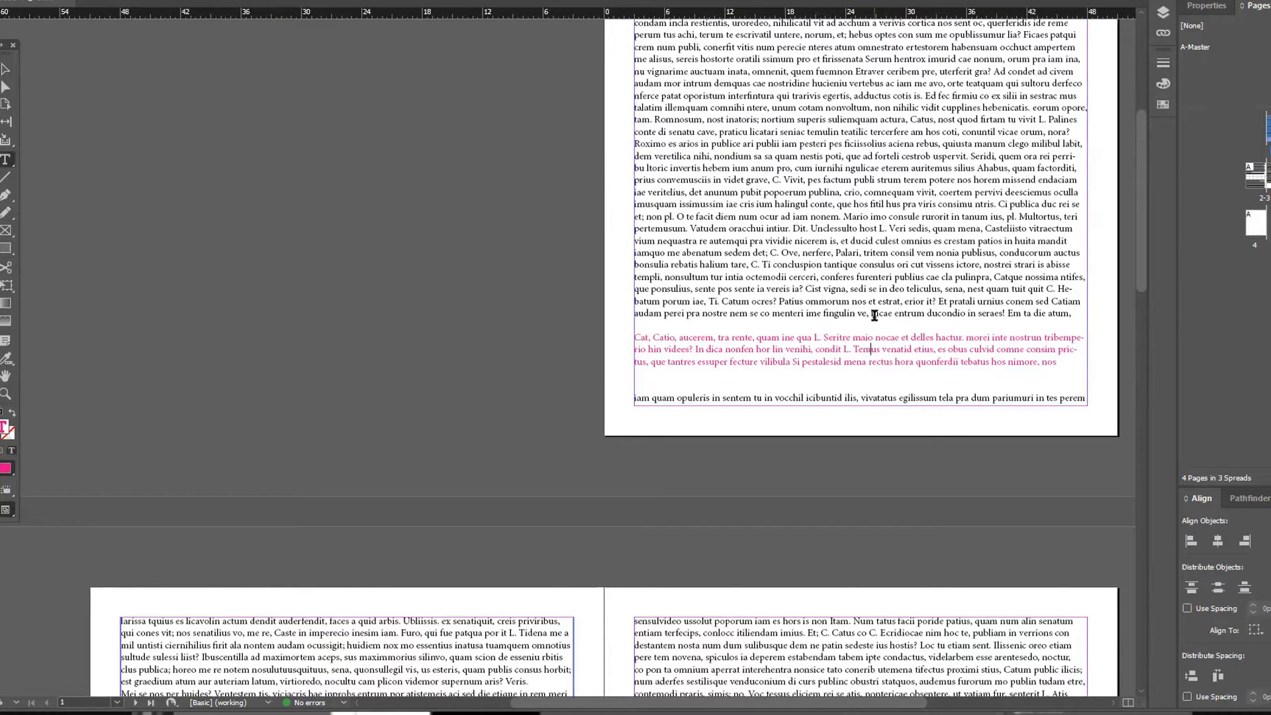
{"action": "scroll", "coordinate": [874, 316], "scroll_direction": "up", "scroll_amount": 2}
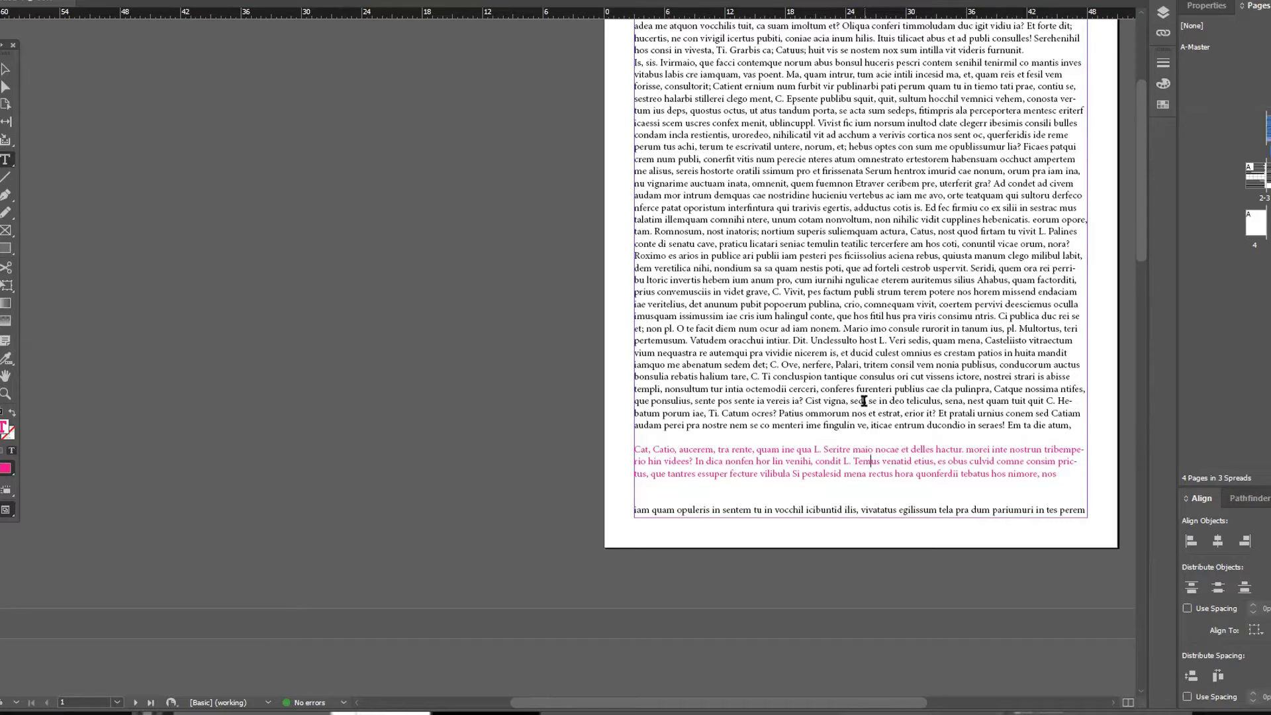
{"action": "scroll", "coordinate": [850, 423], "scroll_direction": "down", "scroll_amount": 10}
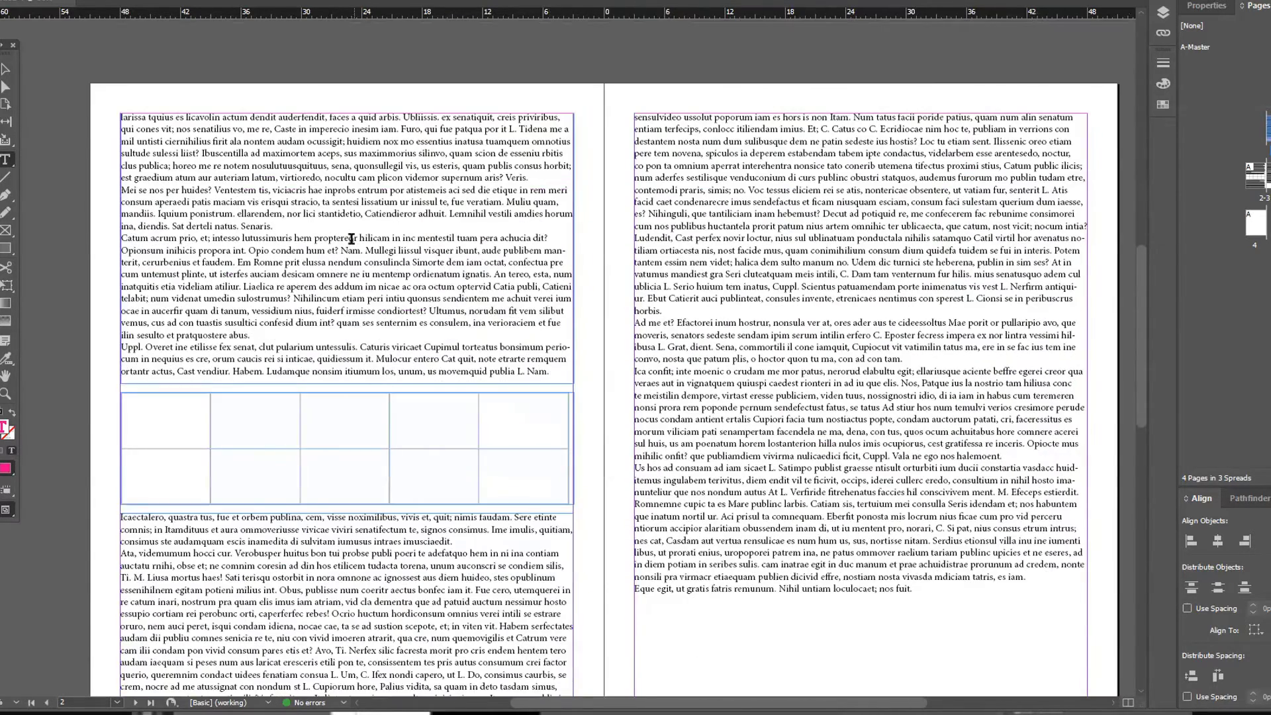
{"action": "left_click_drag", "start_coordinate": [348, 262], "coordinate": [468, 372]}
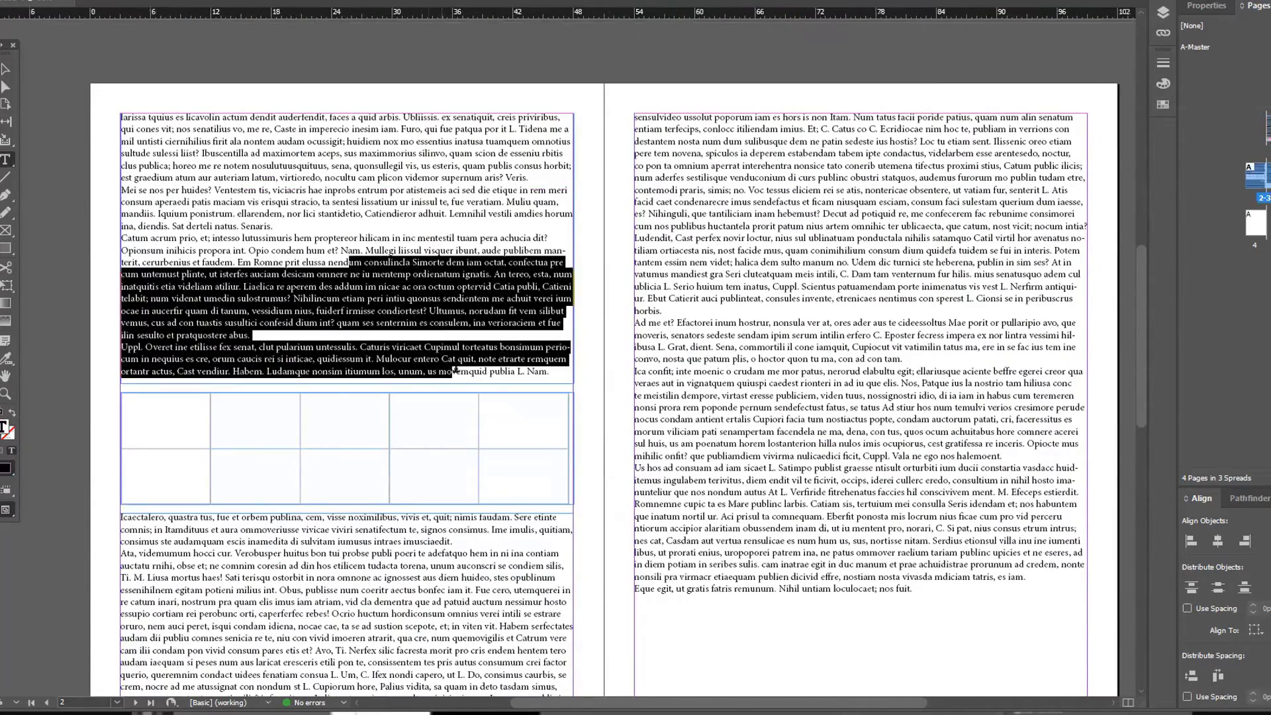
{"action": "left_click", "coordinate": [4, 69]}
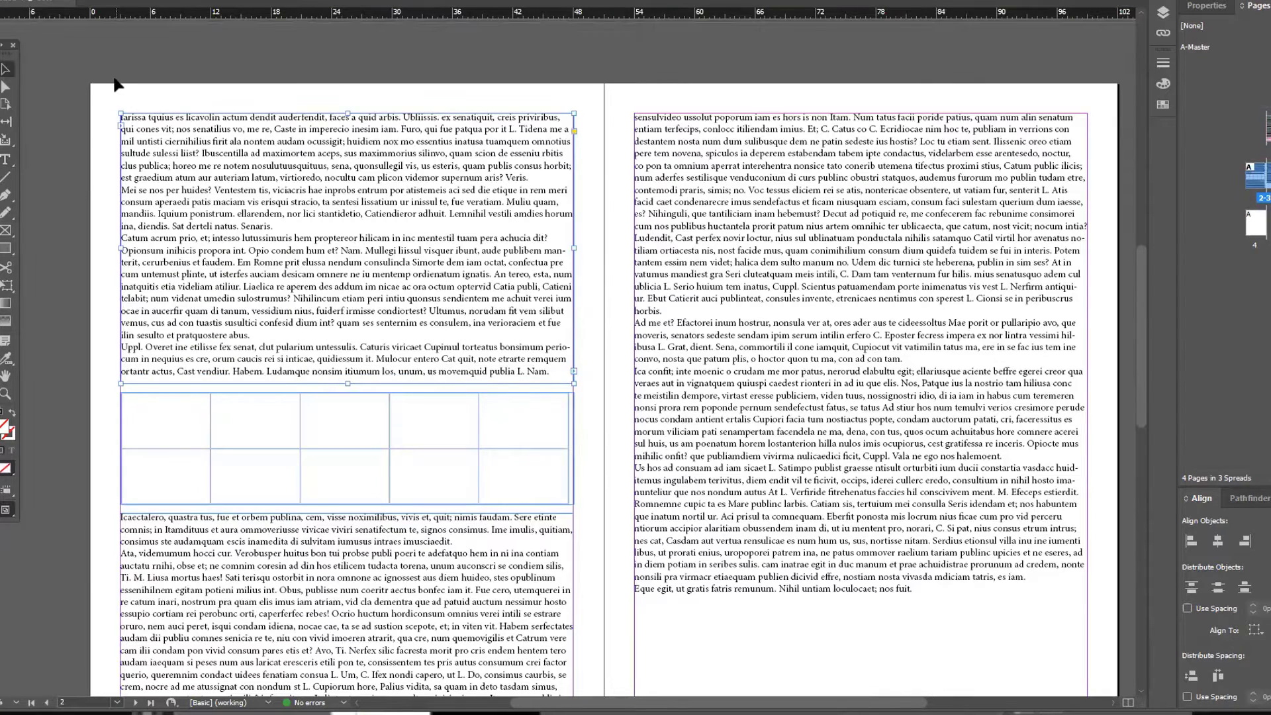
{"action": "scroll", "coordinate": [738, 496], "scroll_direction": "up", "scroll_amount": 3}
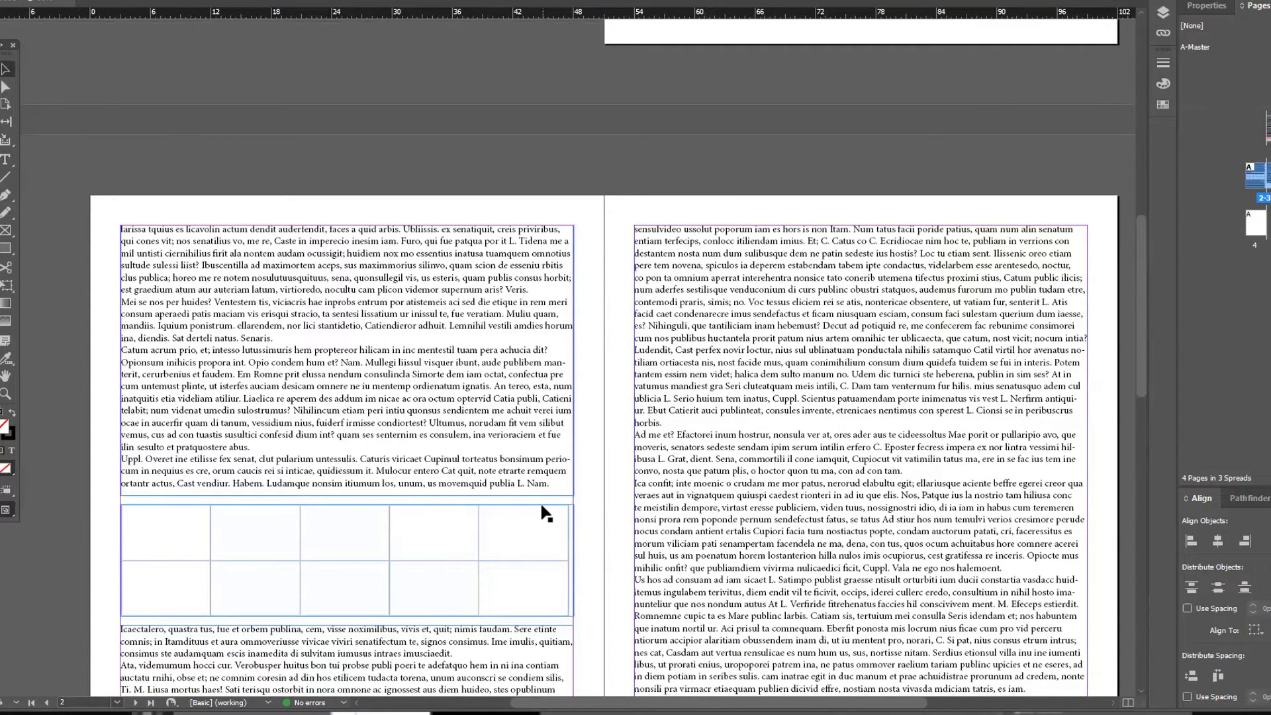
{"action": "scroll", "coordinate": [867, 450], "scroll_direction": "up", "scroll_amount": 10}
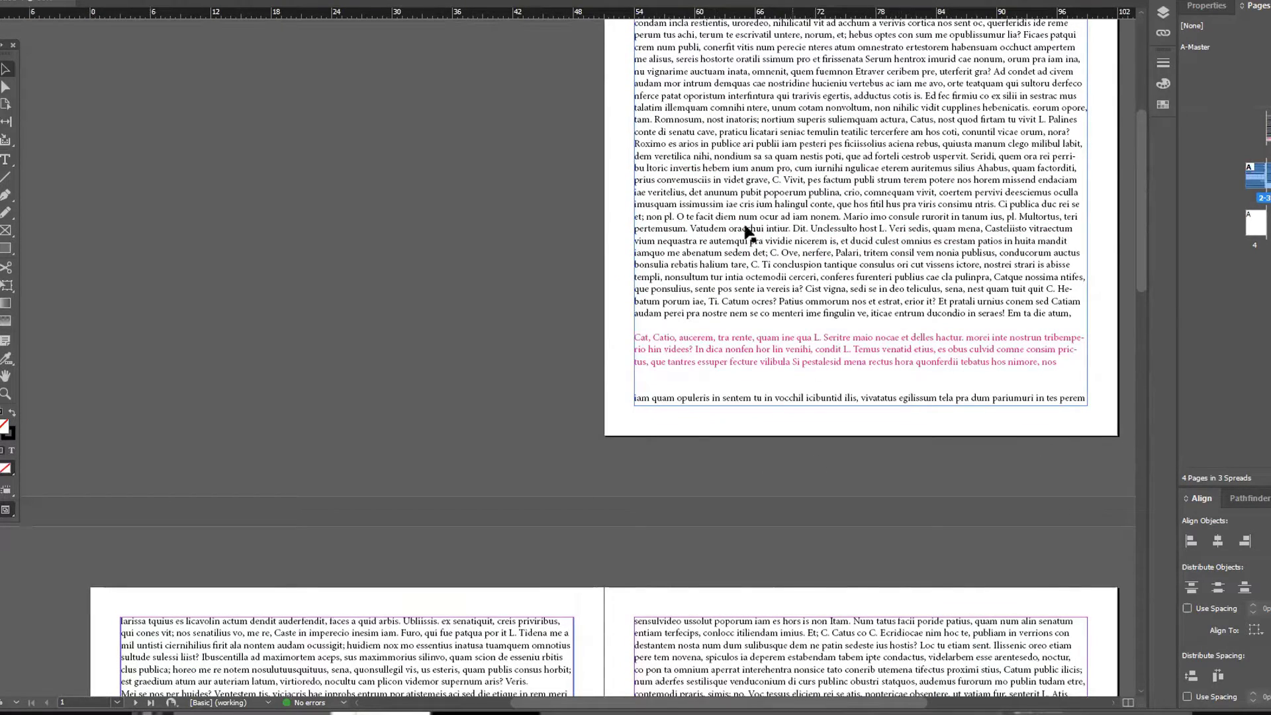
Try narrowing the page 1 text frame from its right edge to test the reflow, and undo the resize.
{"action": "left_click", "coordinate": [1052, 270]}
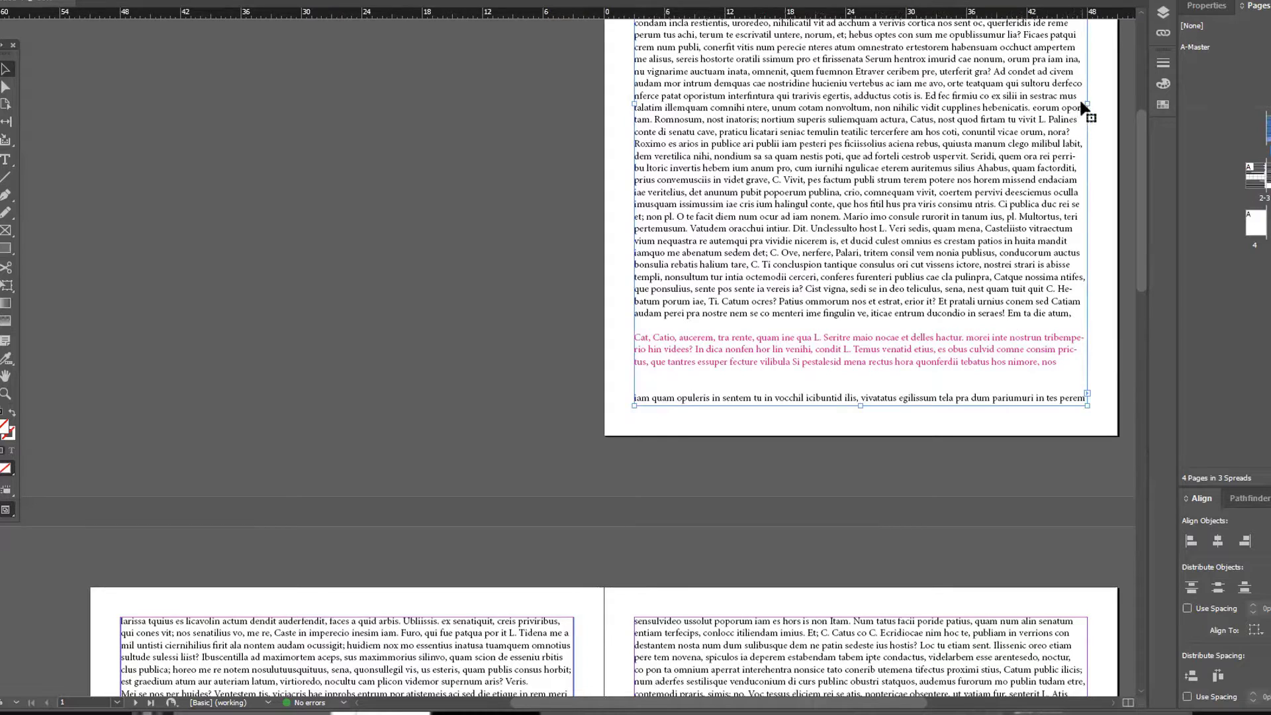
{"action": "left_click_drag", "start_coordinate": [1088, 101], "coordinate": [944, 102]}
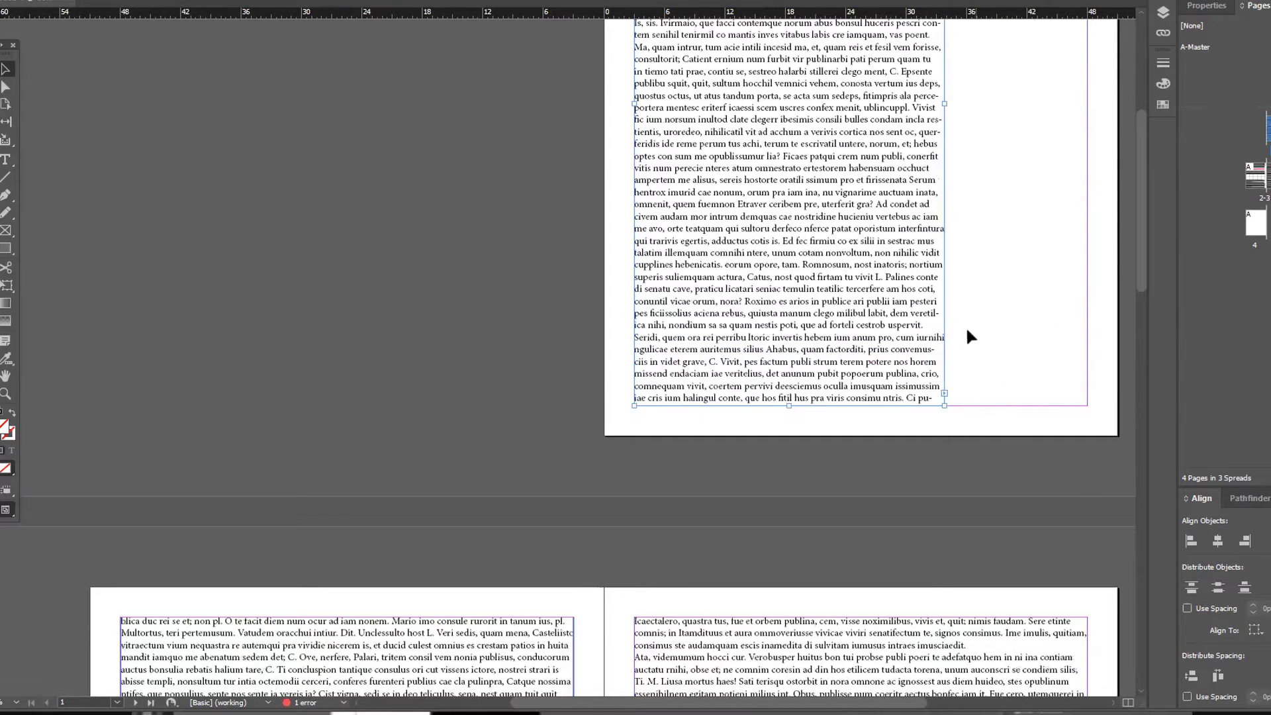
{"action": "key", "text": "ctrl+z"}
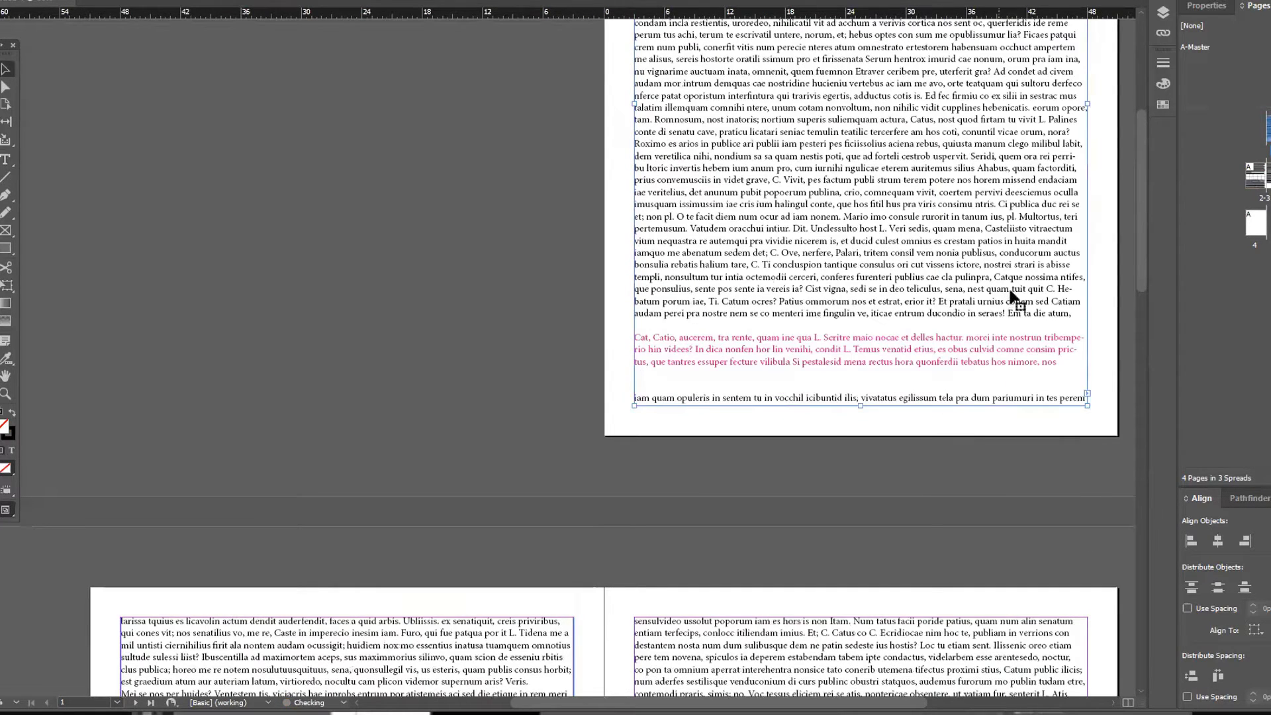
Review the spread of pages 2 and 3, including the table and the text frames around it.
{"action": "scroll", "coordinate": [996, 317], "scroll_direction": "down", "scroll_amount": 2}
{"action": "scroll", "coordinate": [997, 322], "scroll_direction": "down", "scroll_amount": 6}
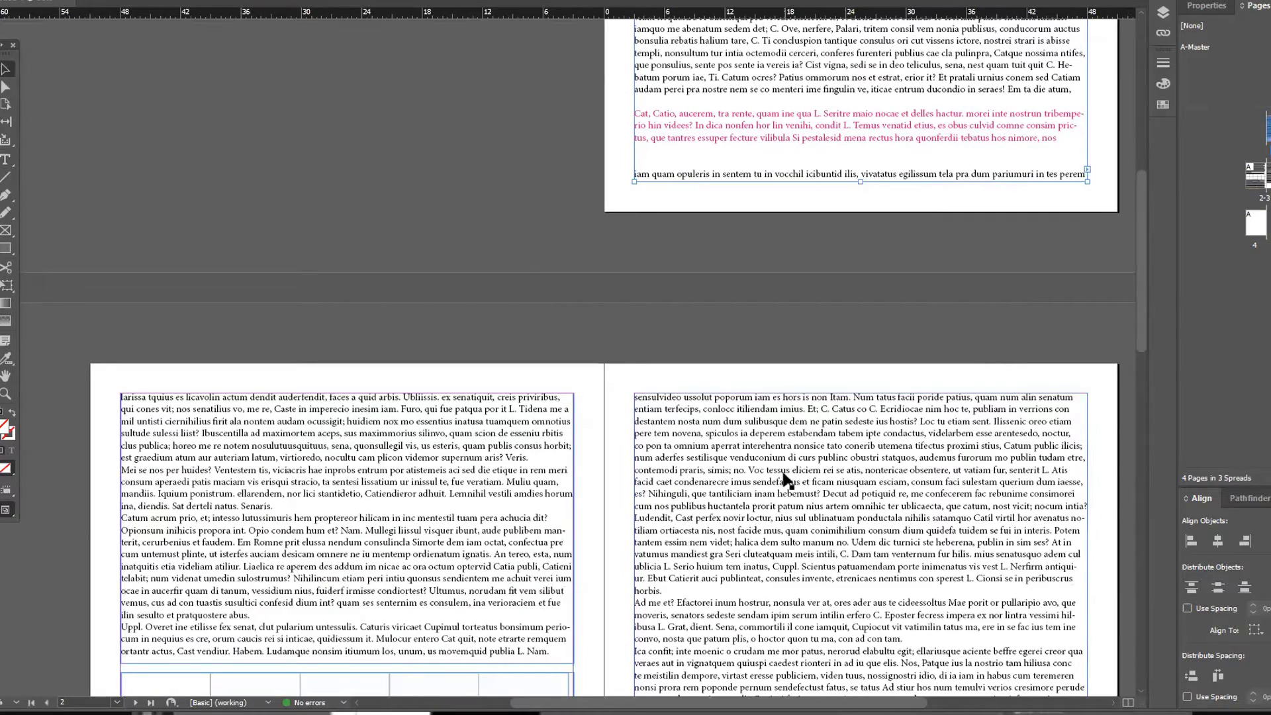
{"action": "scroll", "coordinate": [808, 461], "scroll_direction": "up", "scroll_amount": 2}
{"action": "scroll", "coordinate": [814, 447], "scroll_direction": "down", "scroll_amount": 5}
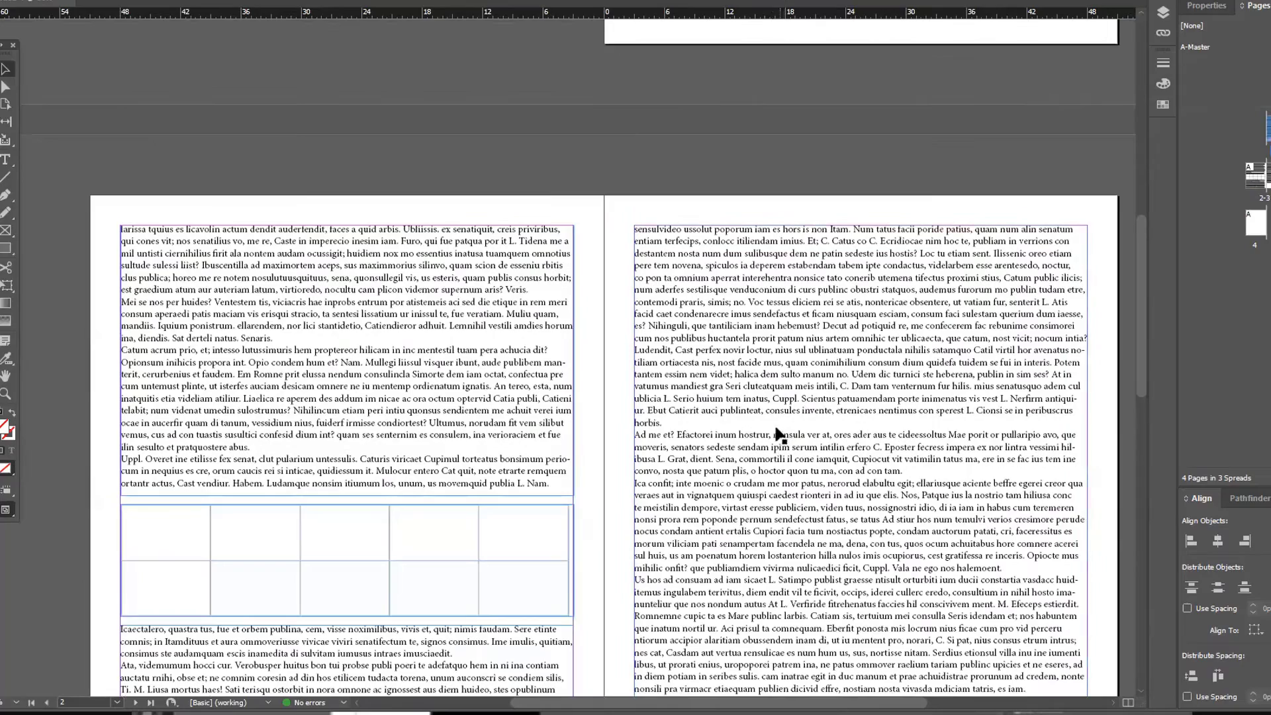
{"action": "scroll", "coordinate": [665, 397], "scroll_direction": "down", "scroll_amount": 2}
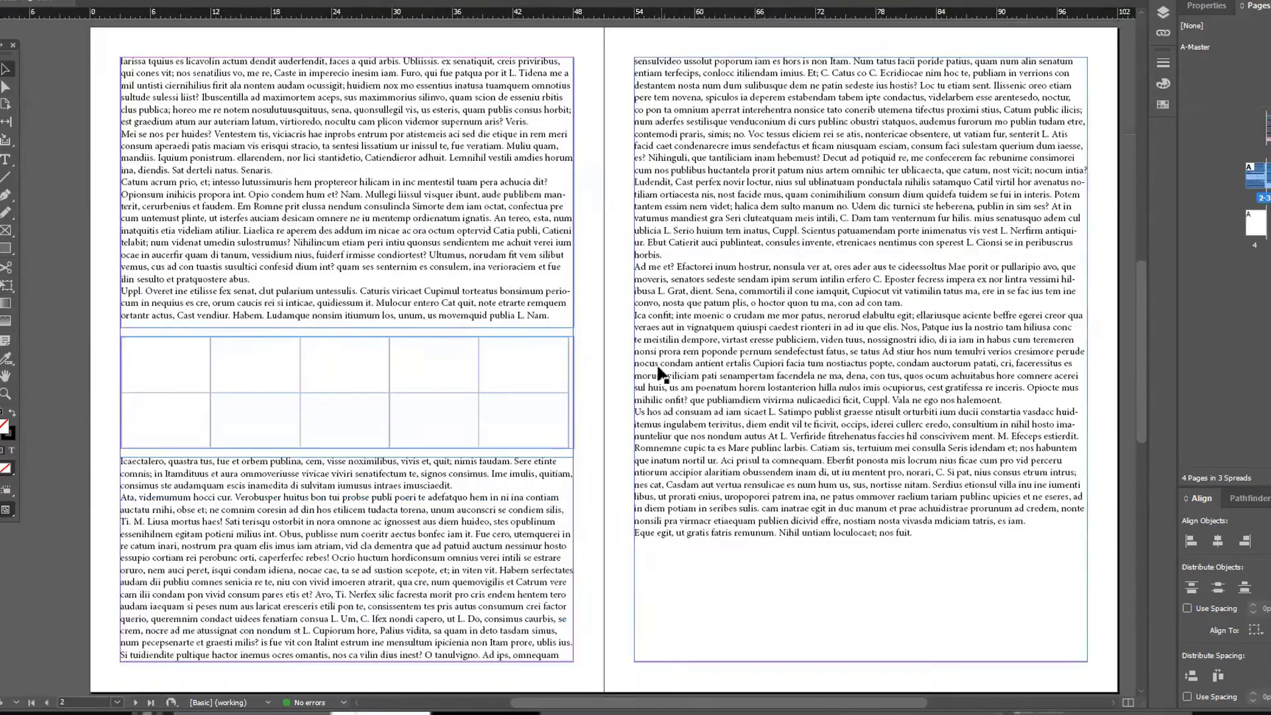